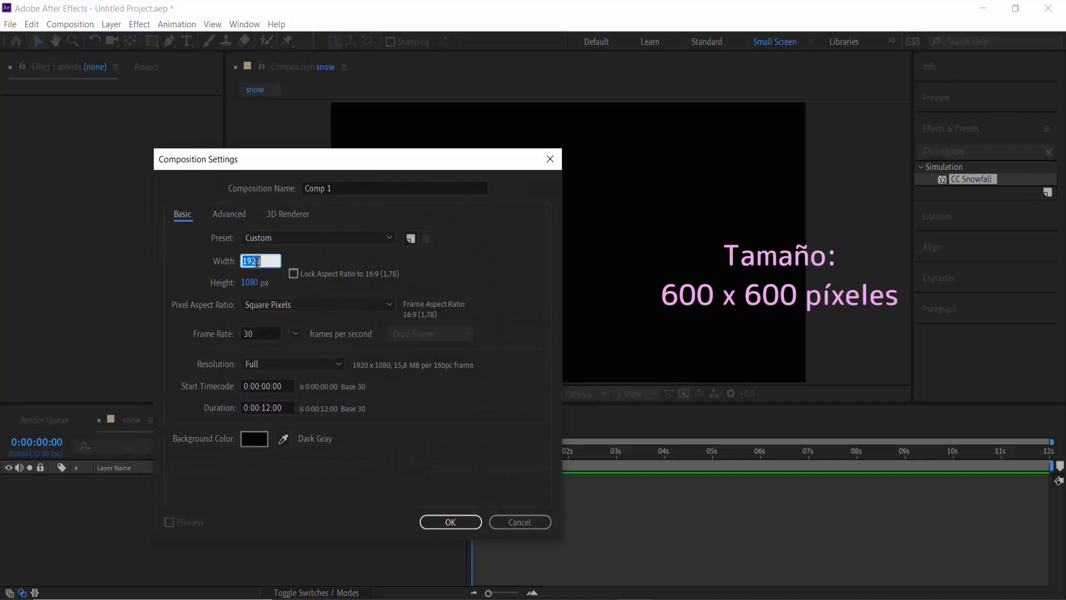
# Step: Create the new composition Comp 1 with a width and height of 600 px each
pyautogui.write('600')
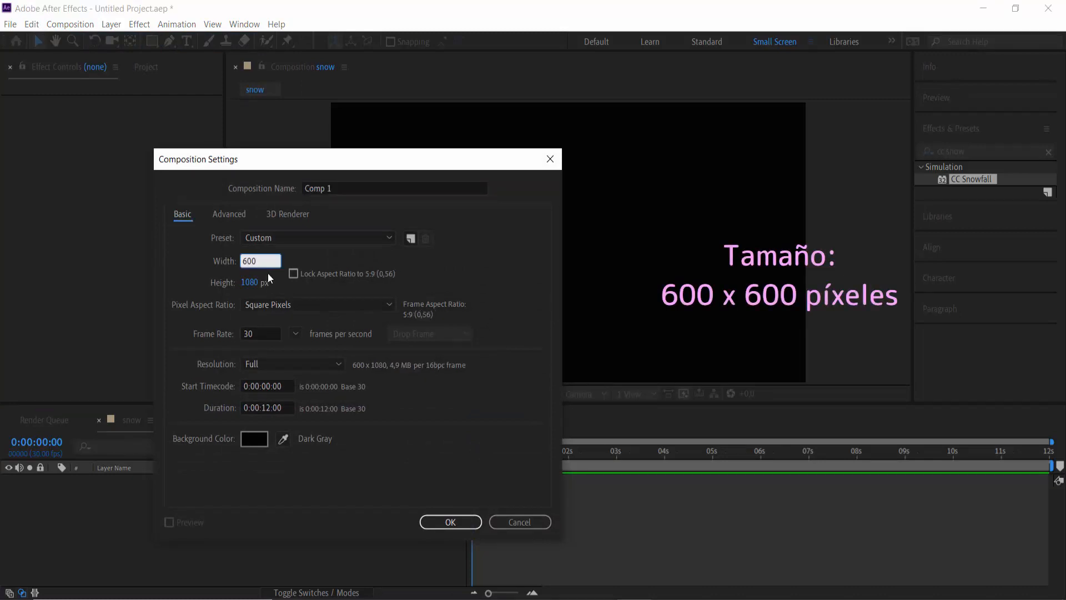
pyautogui.click(248, 283)
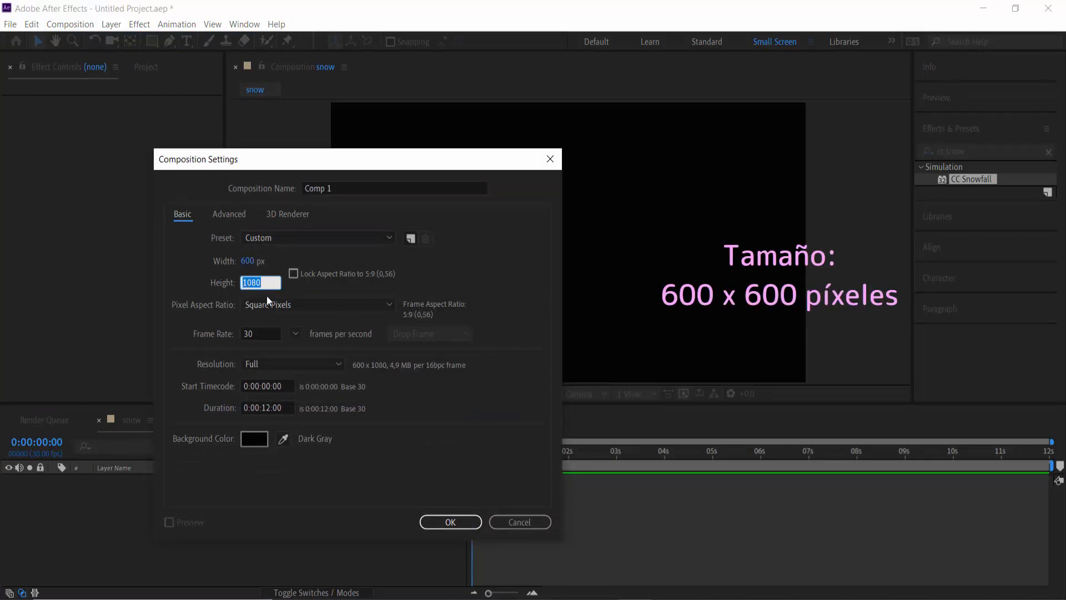
pyautogui.write('600')
pyautogui.press('Return')
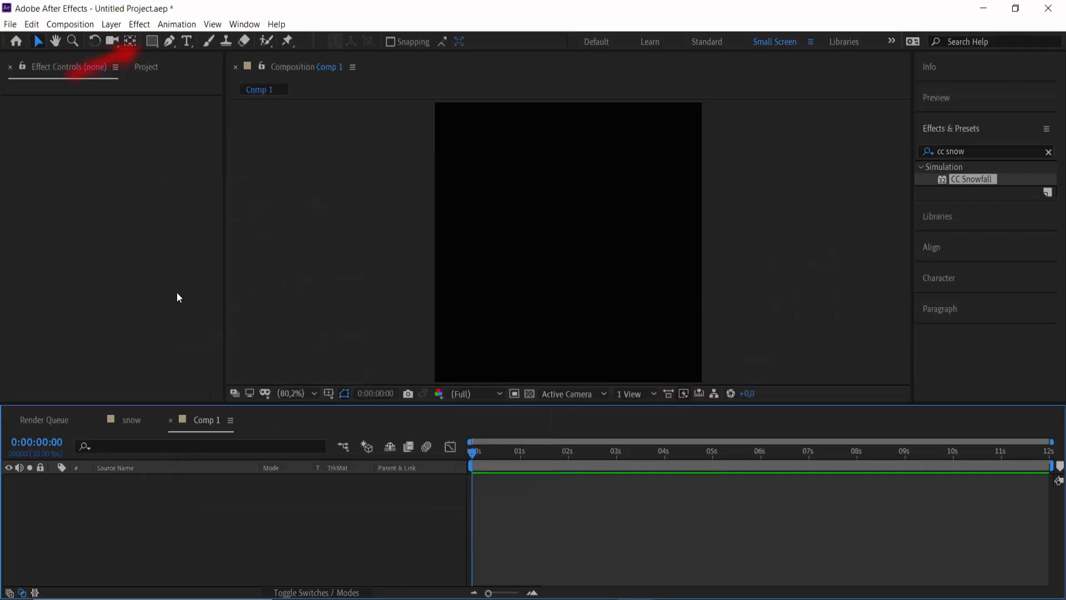
# Step: Draw a wide, flat rectangle shape in the upper part of the composition with the Rectangle tool
pyautogui.click(149, 42)
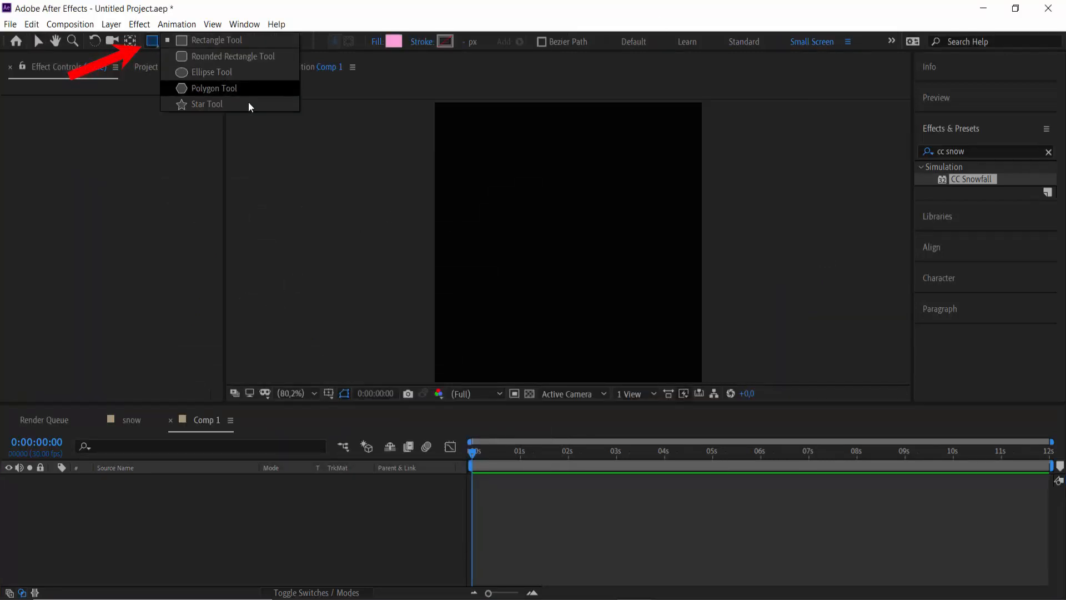
pyautogui.click(204, 44)
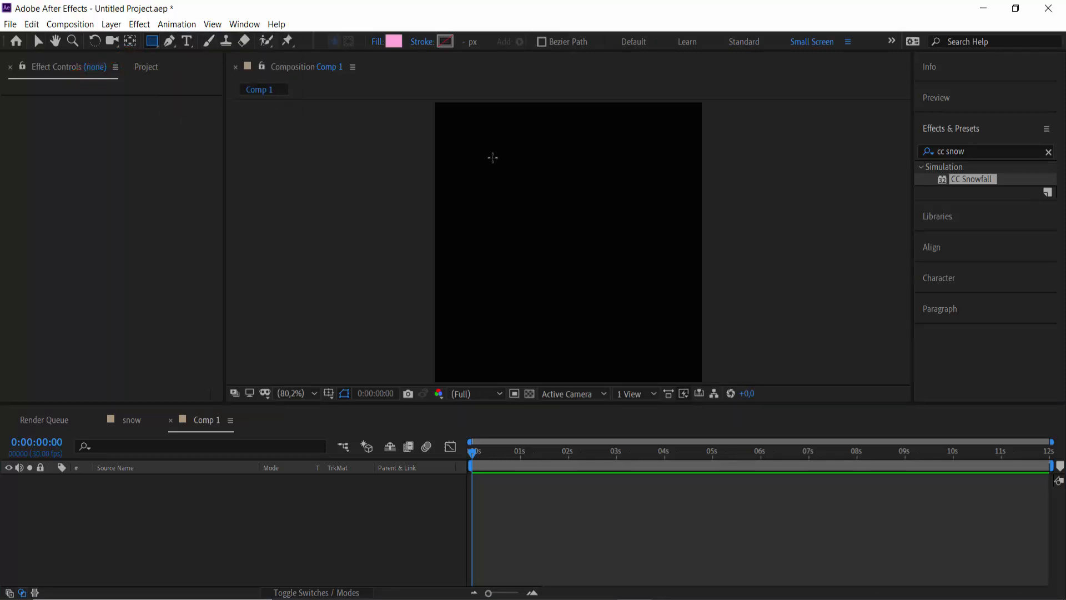
pyautogui.moveTo(490, 157)
pyautogui.mouseDown()
pyautogui.moveTo(600, 201)
pyautogui.moveTo(656, 198)
pyautogui.mouseUp()
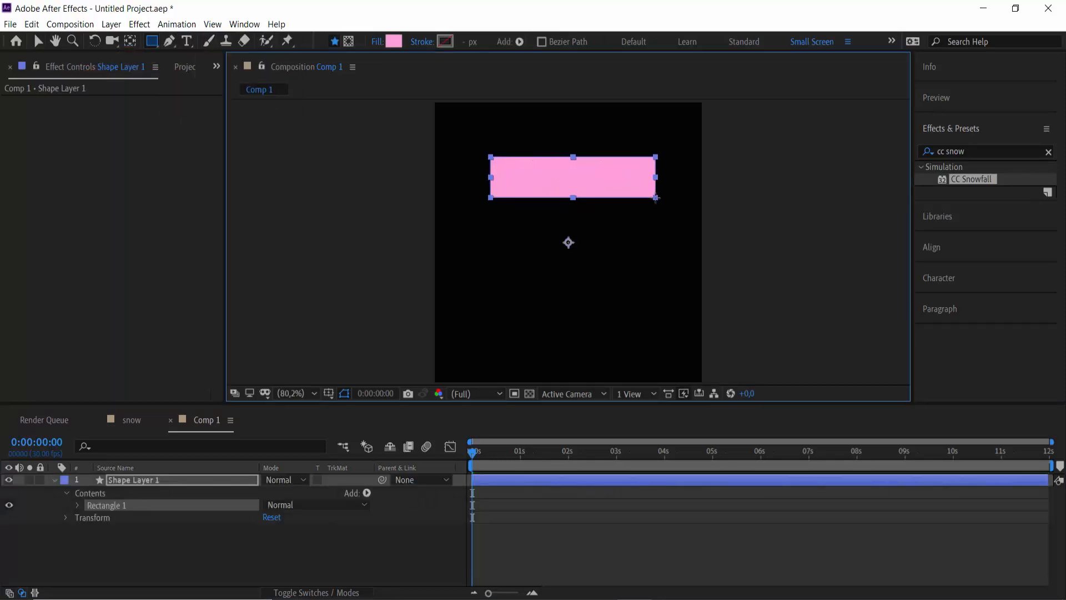
# Step: Set the rectangle's fill color to white, FFFFFF
pyautogui.click(395, 42)
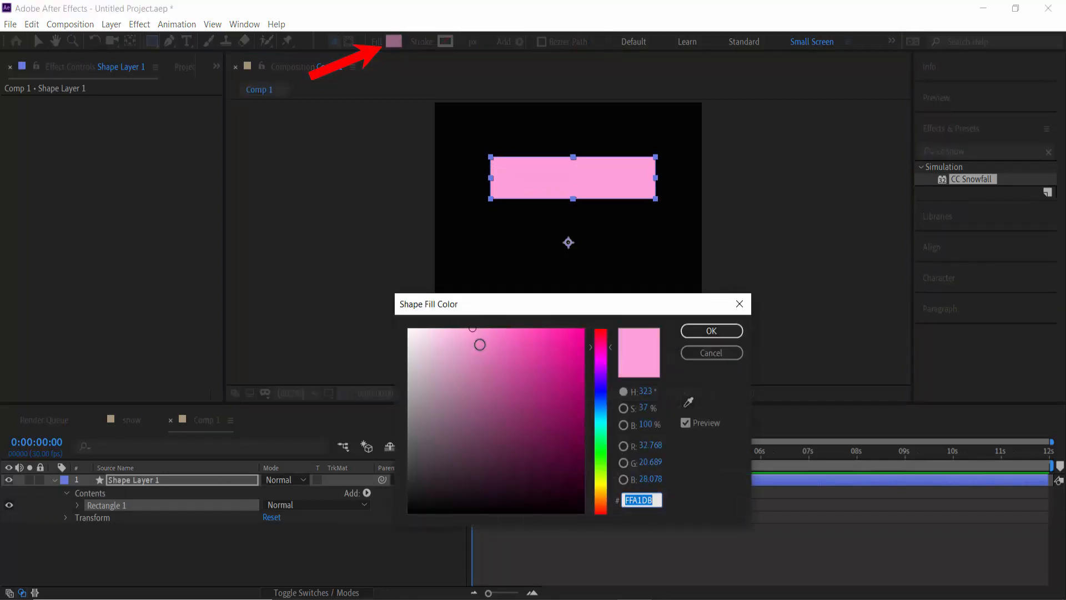
pyautogui.write('FFFFFF')
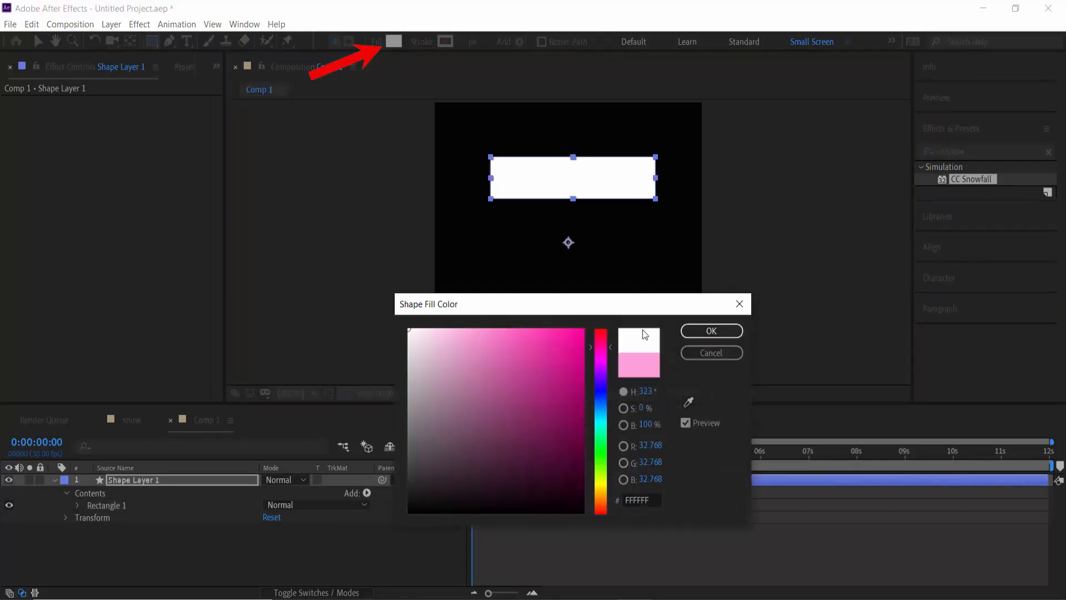
pyautogui.click(712, 331)
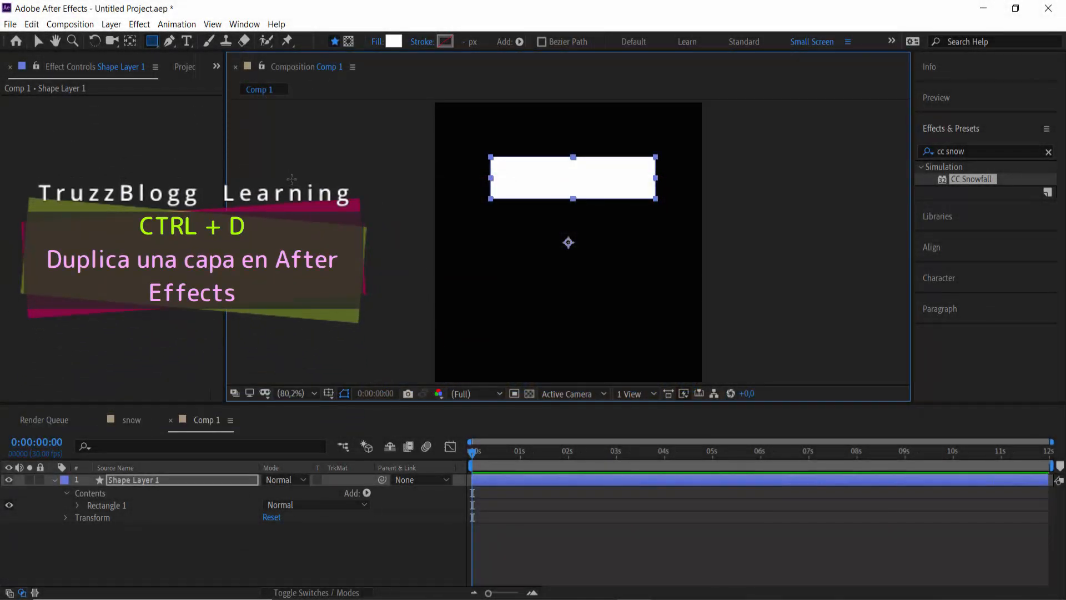
# Step: Duplicate the rectangle's shape layer and move the copy straight down below the original
pyautogui.click(37, 41)
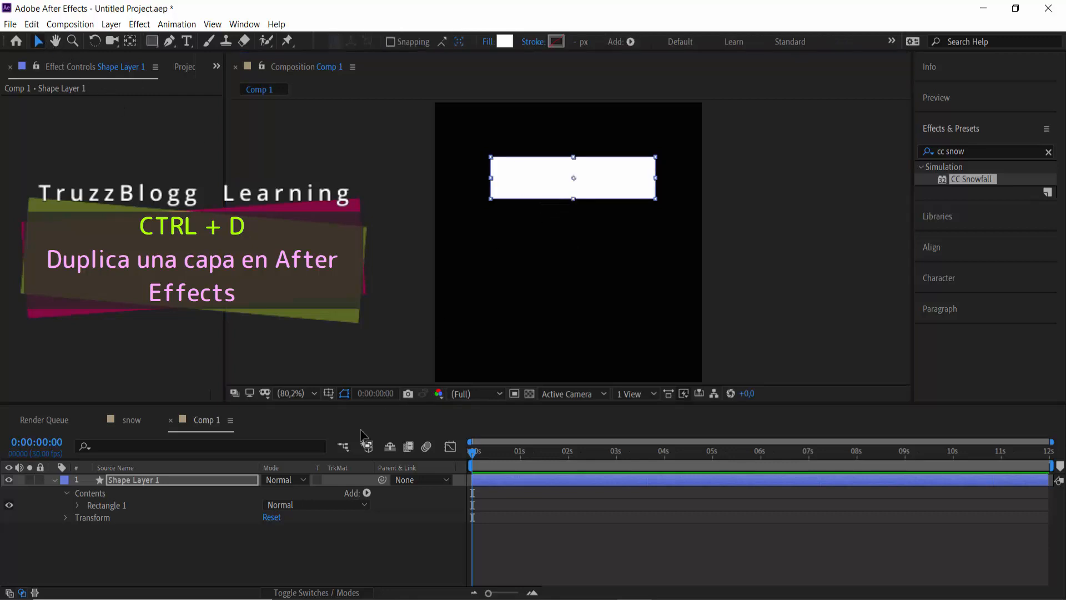
pyautogui.click(148, 479)
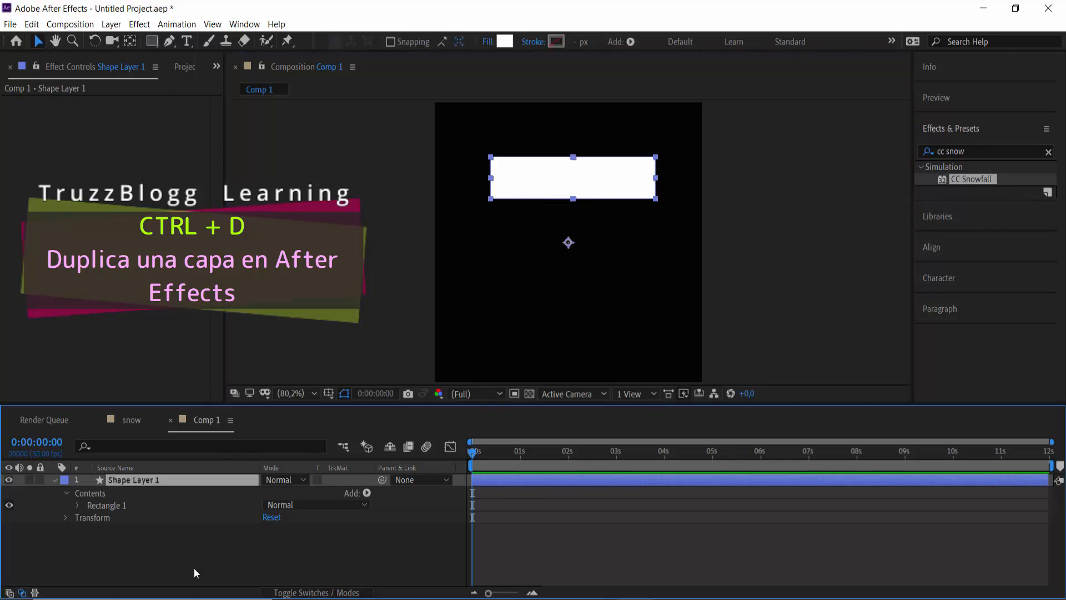
pyautogui.hotkey('ctrl', 'd')
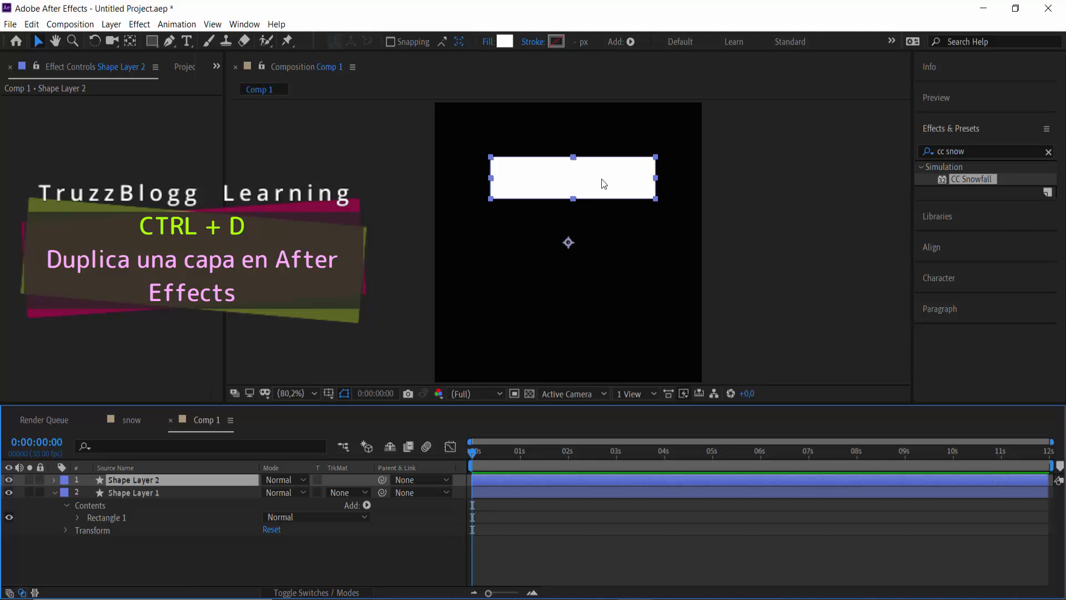
pyautogui.moveTo(602, 182); pyautogui.dragTo(615, 283)
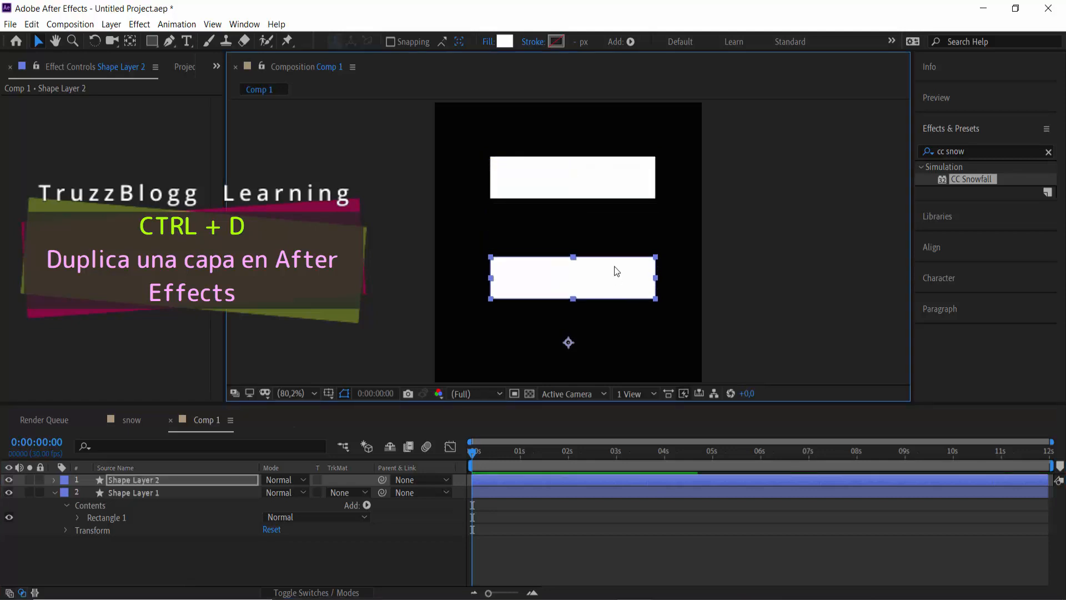
# Step: Rename the upper rectangle's layer as top_white and the lower one's as bottom_white
pyautogui.click(127, 493)
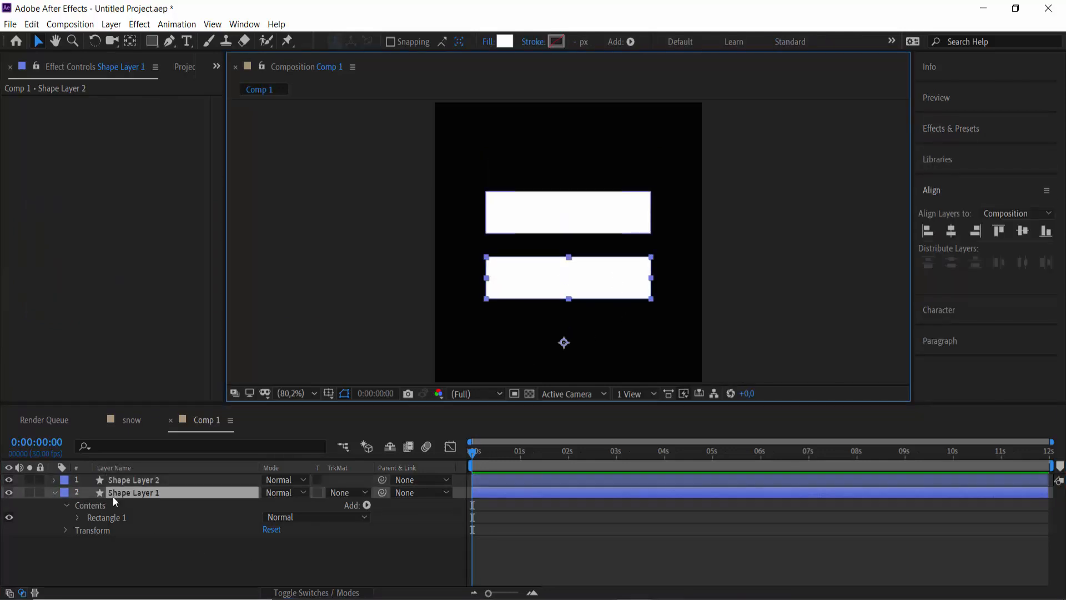
pyautogui.rightClick(139, 493)
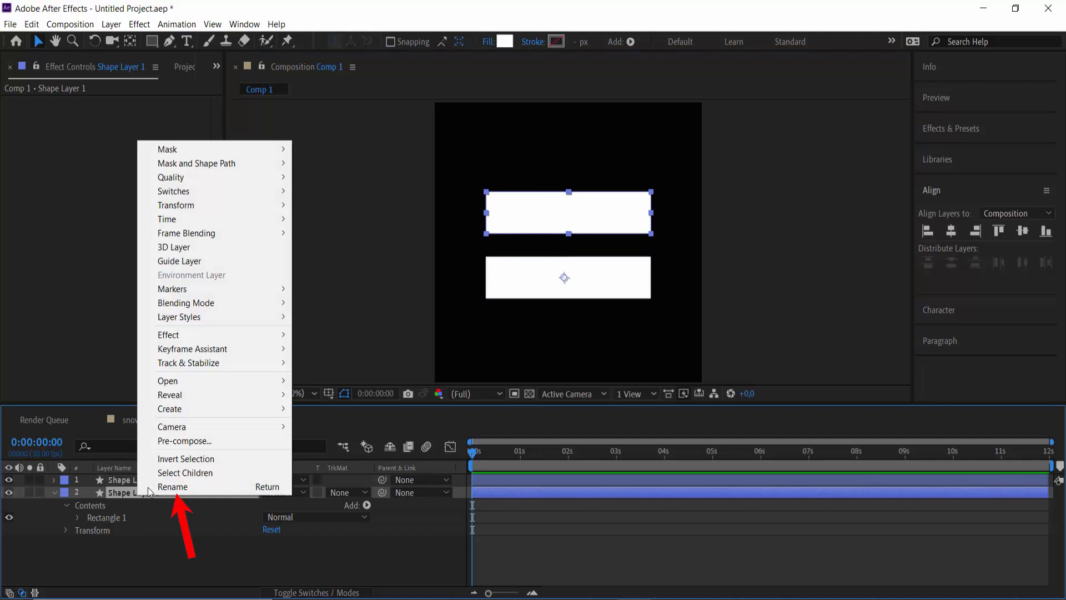
pyautogui.click(148, 487)
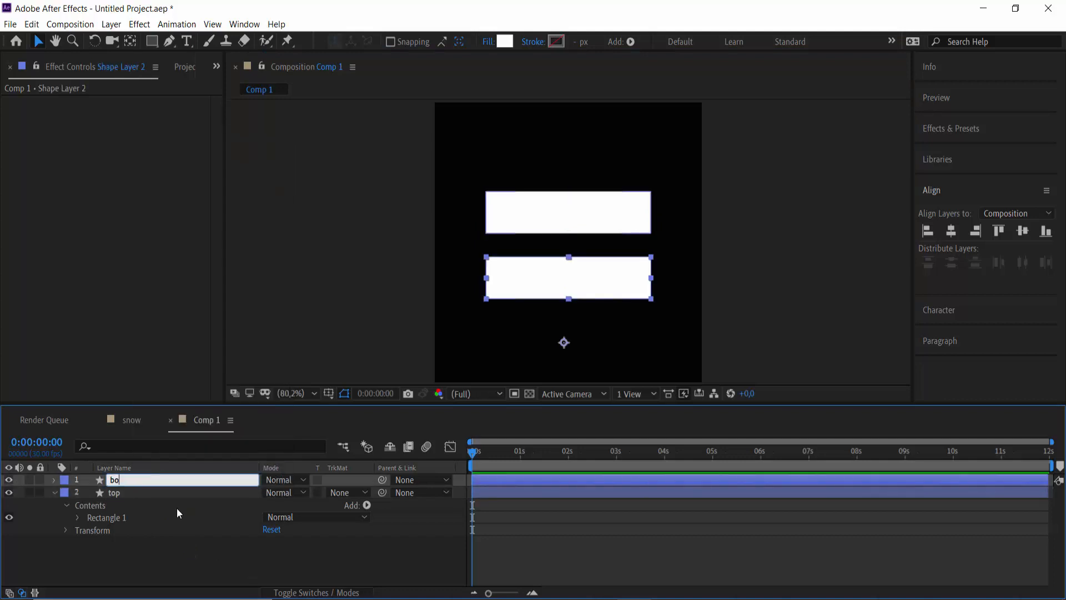
pyautogui.rightClick(116, 492)
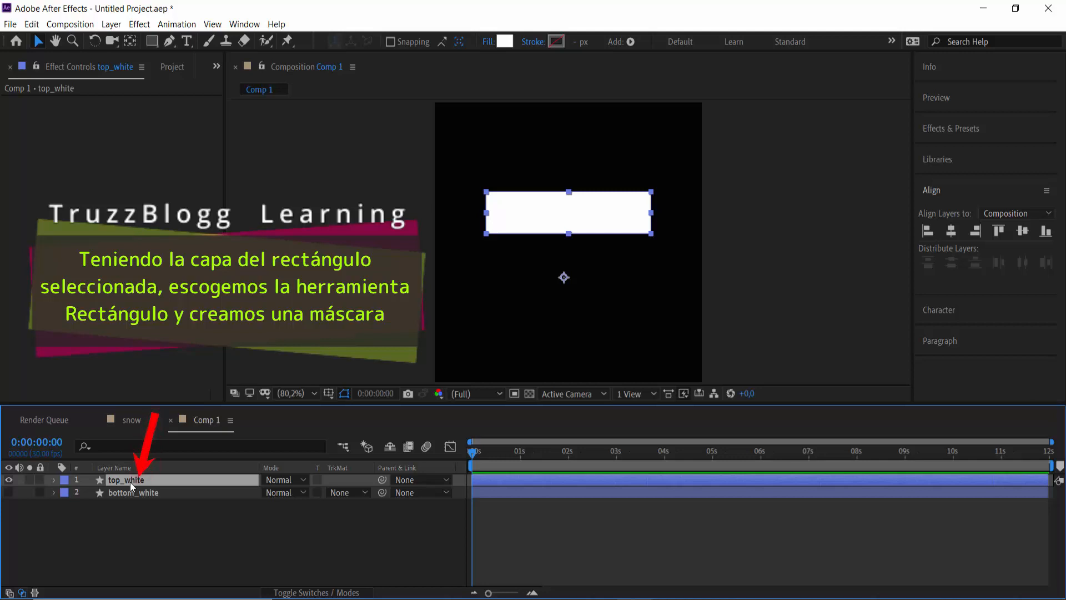
# Step: Draw a rectangular mask on the top_white layer that encloses the whole white rectangle
pyautogui.click(149, 42)
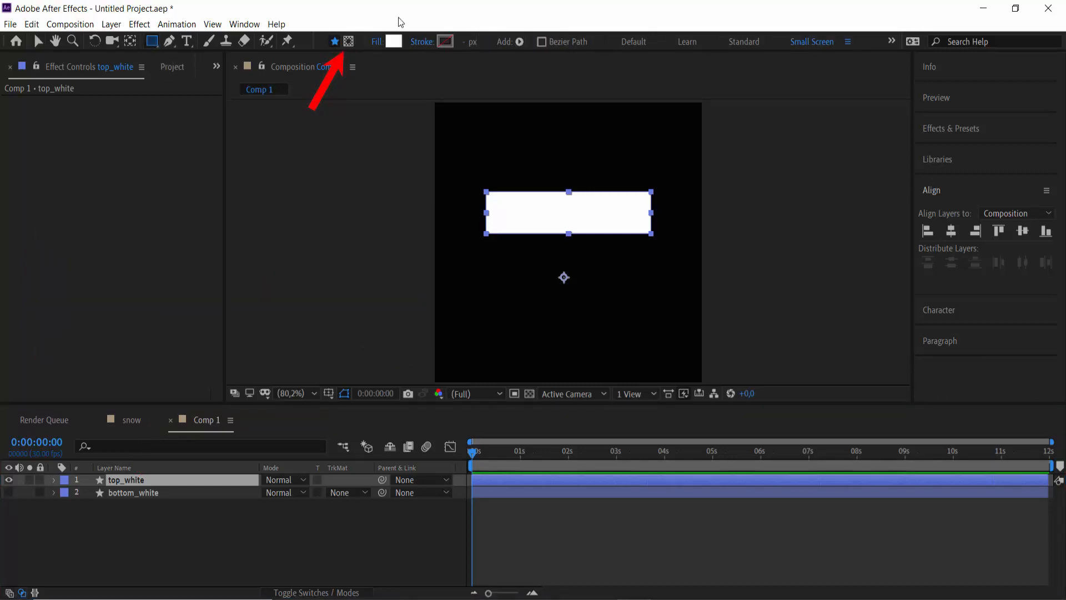
pyautogui.click(349, 43)
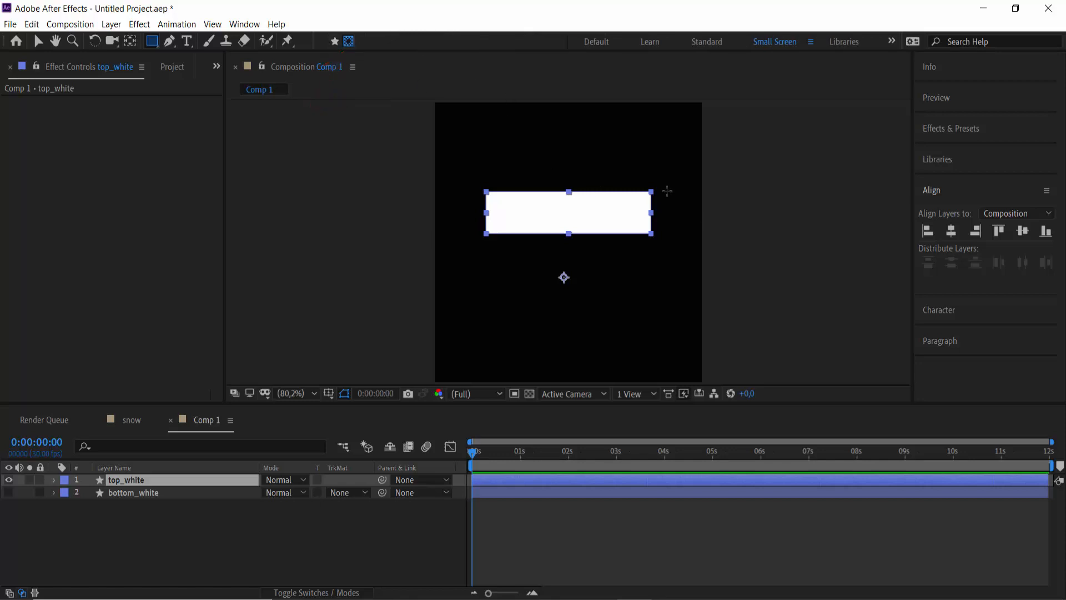
pyautogui.moveTo(672, 180)
pyautogui.mouseDown()
pyautogui.moveTo(674, 212)
pyautogui.moveTo(586, 243)
pyautogui.moveTo(485, 242)
pyautogui.mouseUp()
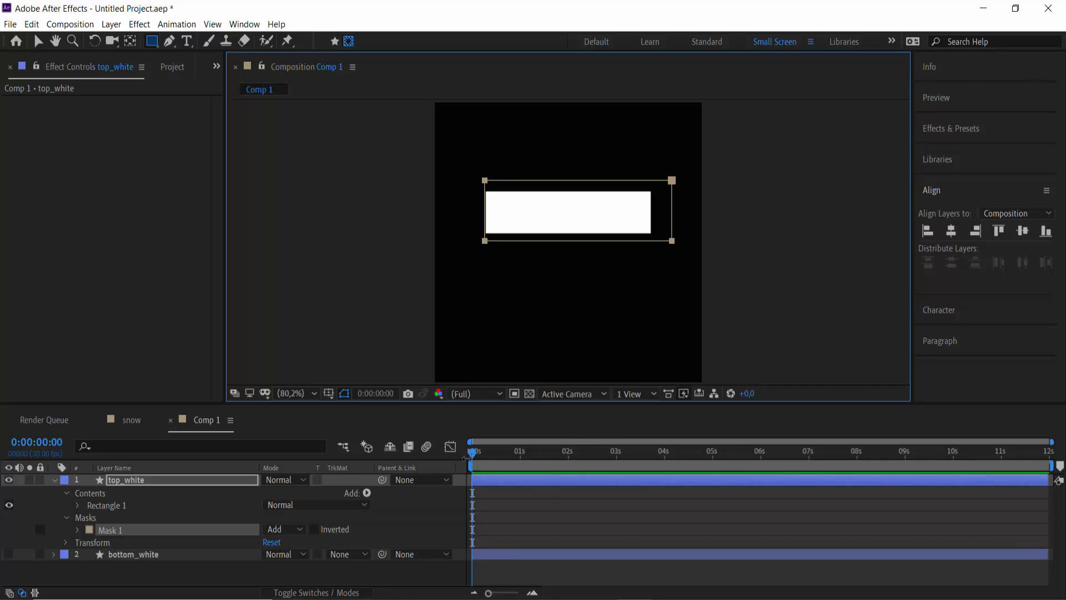
# Step: Add a Mask Path keyframe to the top_white layer at 0:00:00:25
pyautogui.click(480, 456)
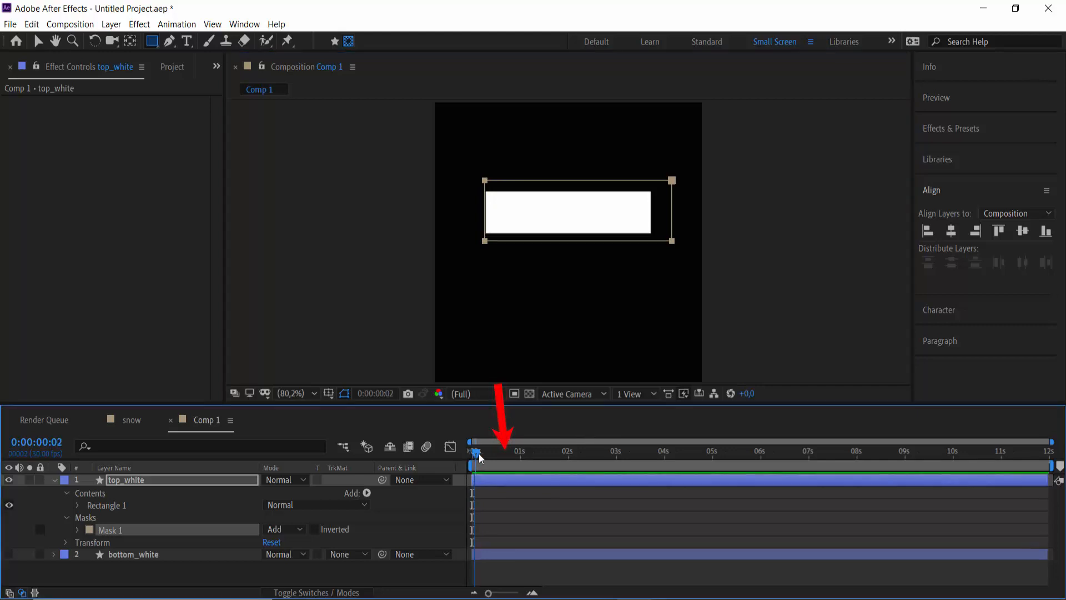
pyautogui.moveTo(480, 457); pyautogui.dragTo(511, 476)
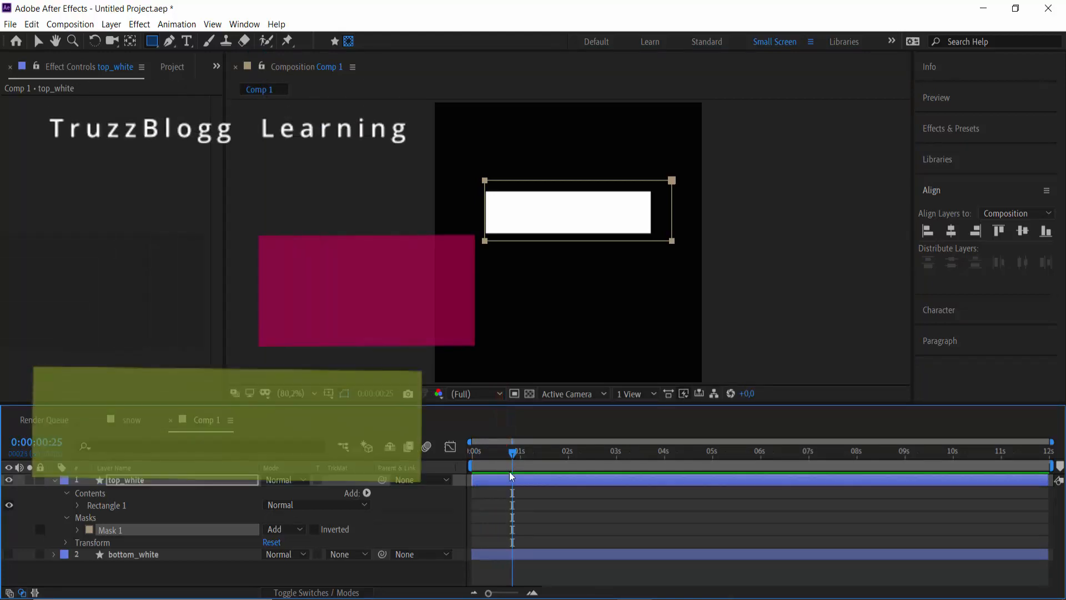
pyautogui.click(529, 483)
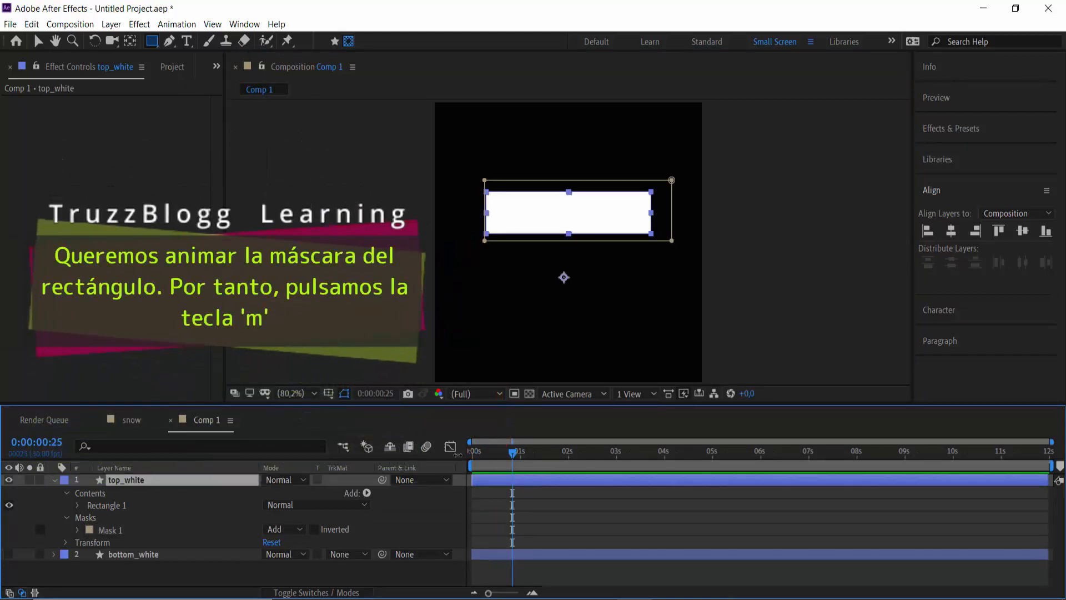
pyautogui.press('m')
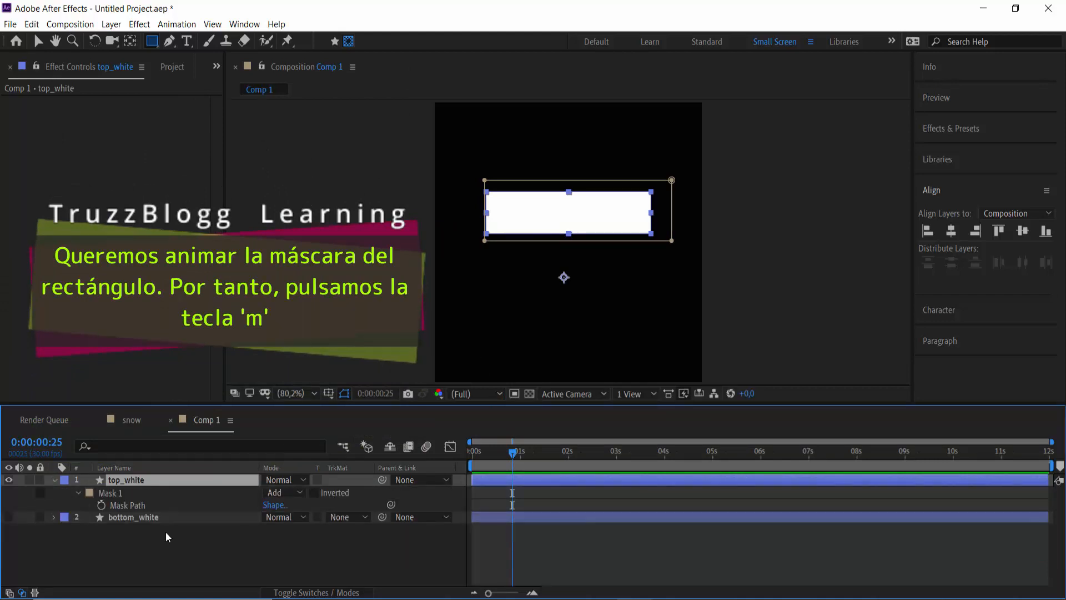
pyautogui.click(101, 506)
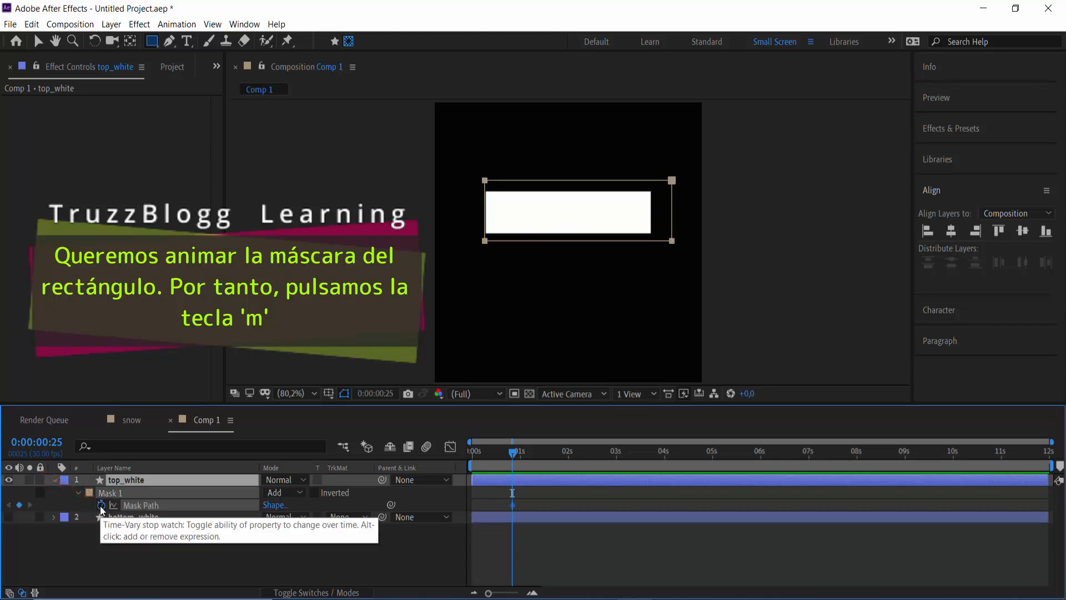
# Step: At 0:00:00:00, move the mask's two left corner points to its right edge so that the white rectangle is hidden
pyautogui.moveTo(511, 454); pyautogui.dragTo(473, 452)
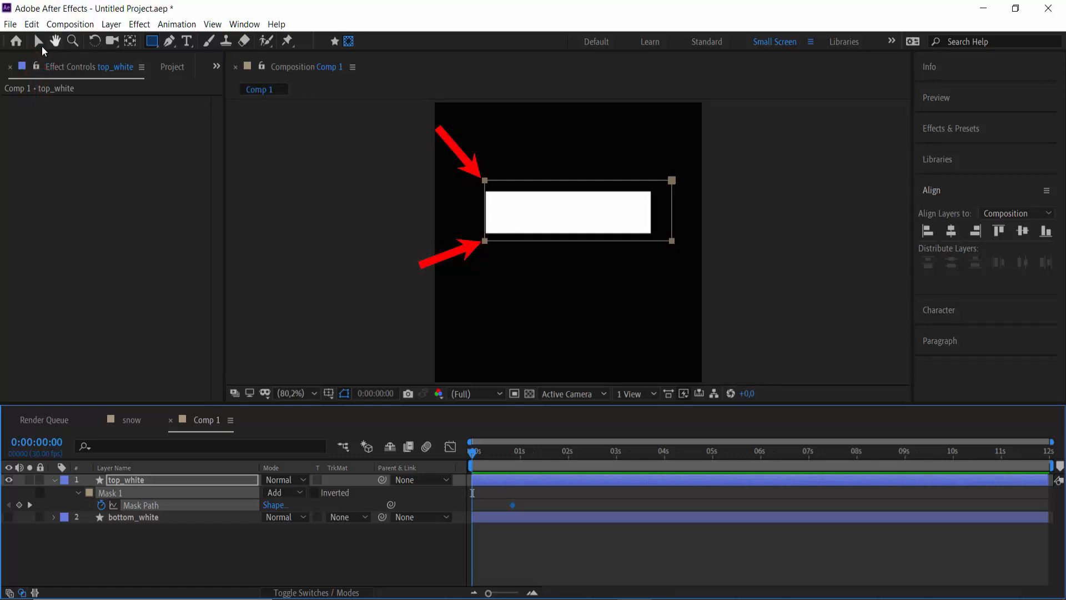
pyautogui.click(39, 41)
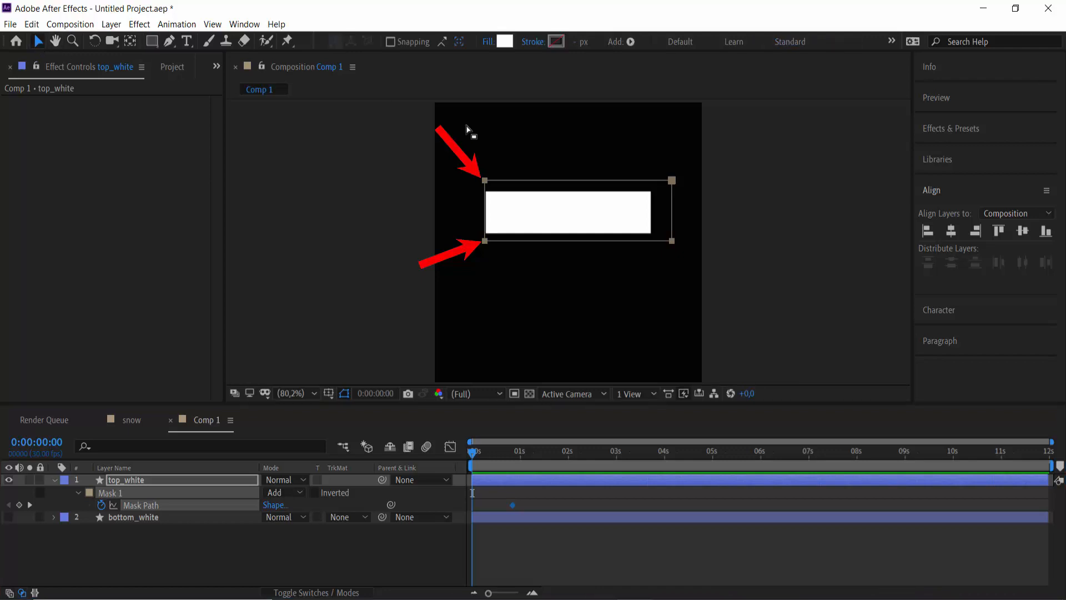
pyautogui.moveTo(464, 160); pyautogui.dragTo(669, 242)
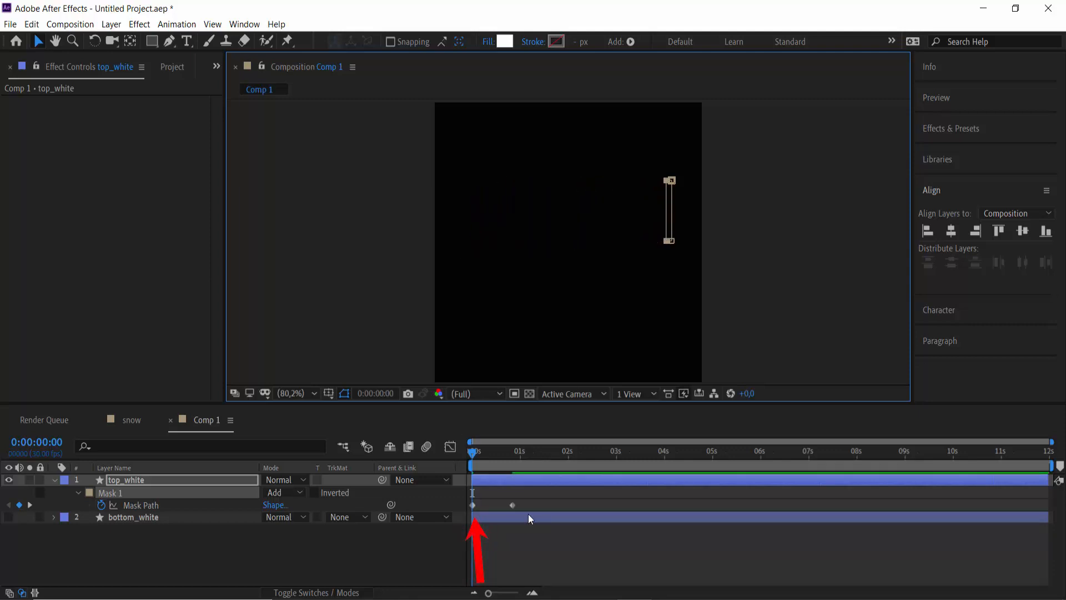
# Step: Apply Easy Ease to both Mask Path keyframes of the top_white layer
pyautogui.click(512, 504)
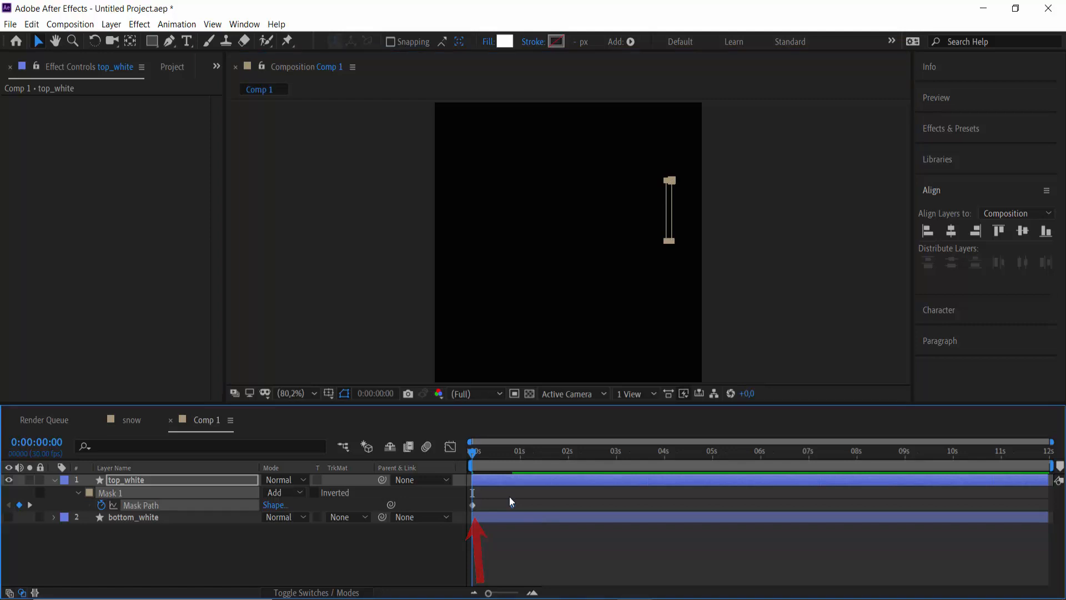
pyautogui.moveTo(508, 496); pyautogui.dragTo(468, 509)
pyautogui.rightClick(475, 506)
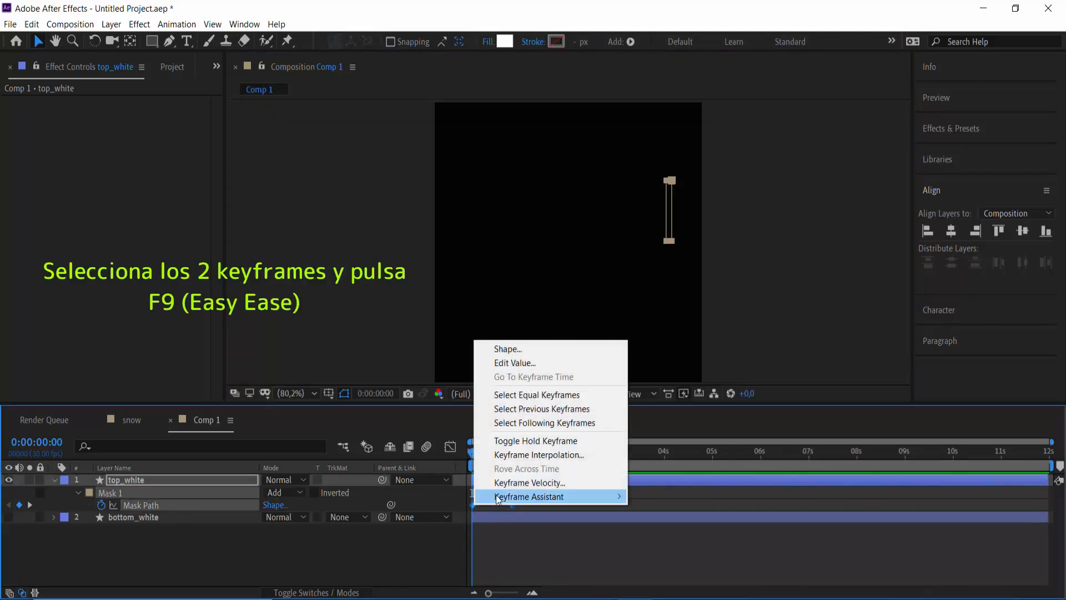
pyautogui.moveTo(513, 502)
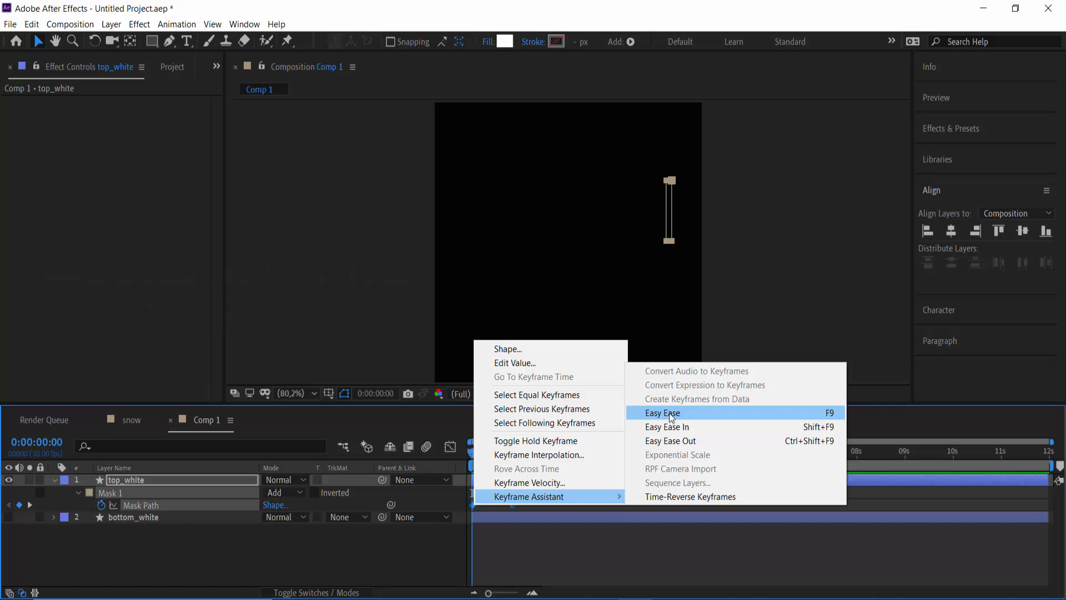
pyautogui.click(670, 416)
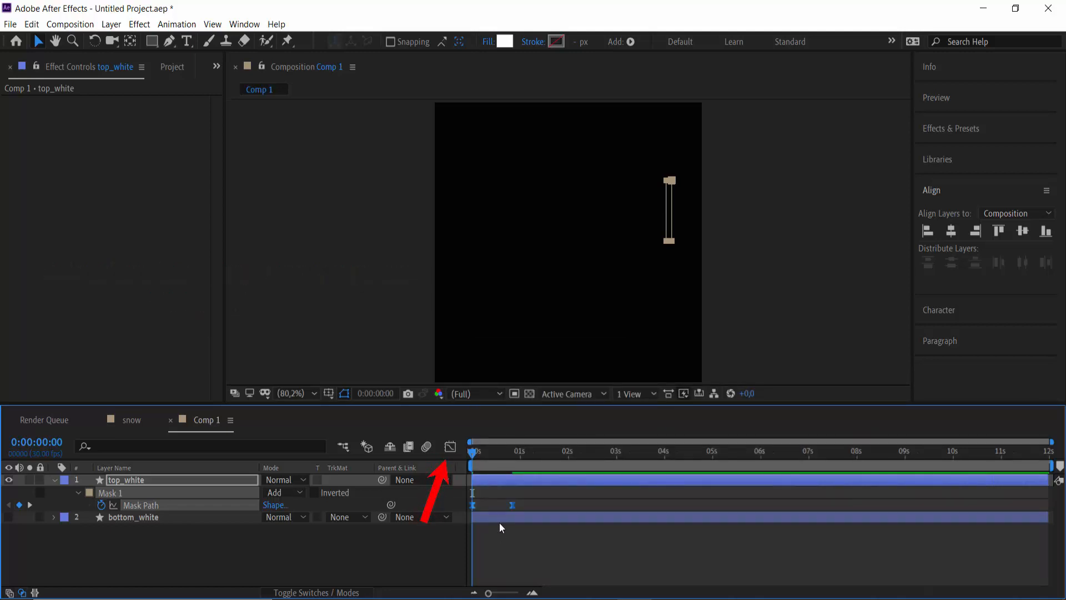
# Step: Show the Mask Path animation in the Graph Editor as a speed graph
pyautogui.click(450, 448)
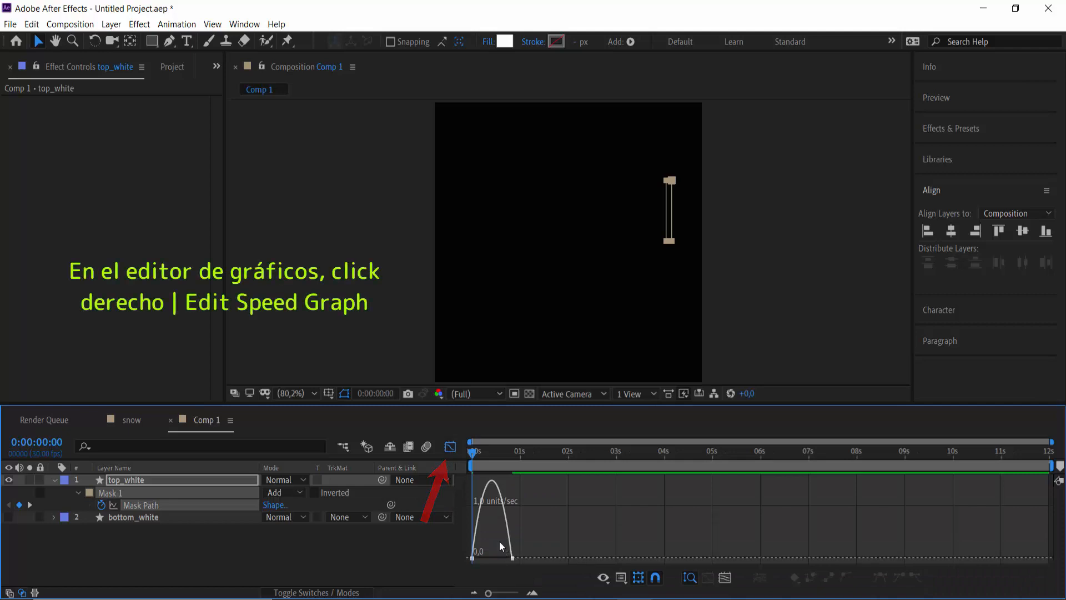
pyautogui.rightClick(527, 519)
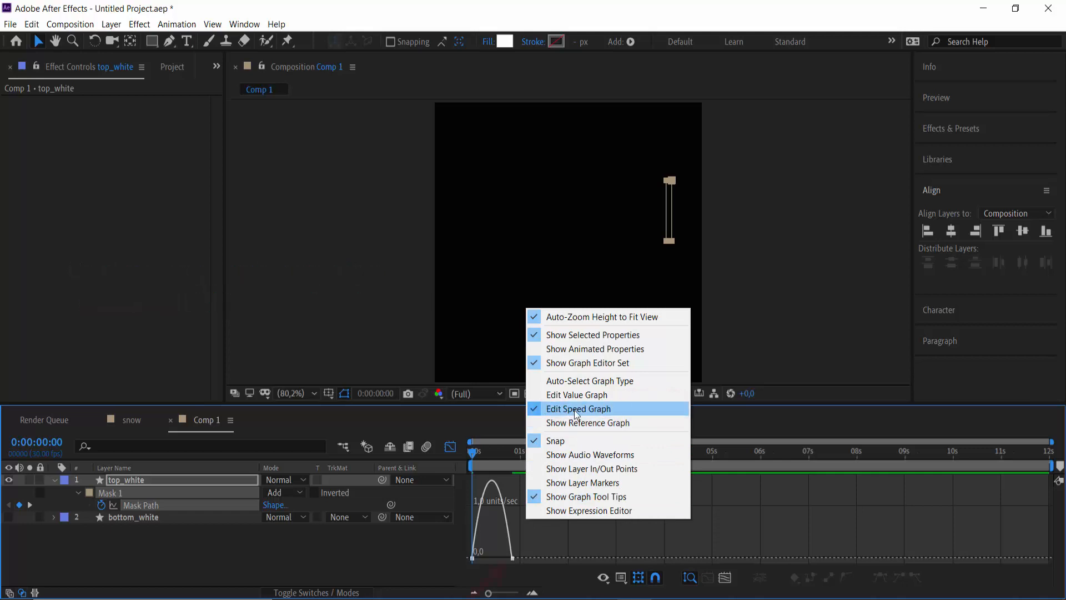
pyautogui.click(545, 546)
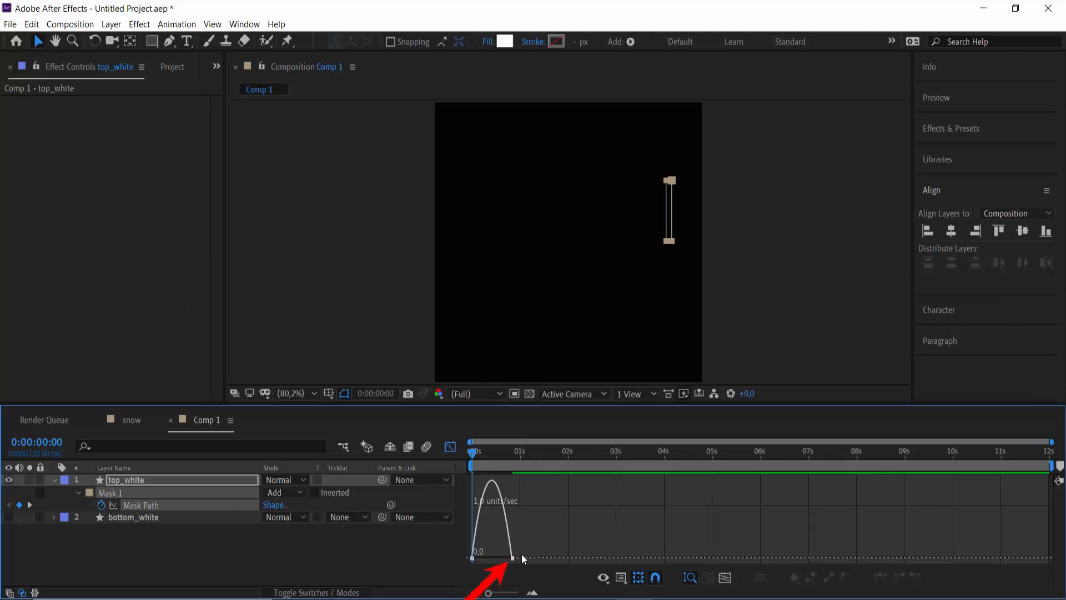
# Step: Skew the Mask Path speed curve so it peaks early and eases out slowly into the last keyframe, then return to the layer timeline
pyautogui.moveTo(490, 535); pyautogui.dragTo(525, 565)
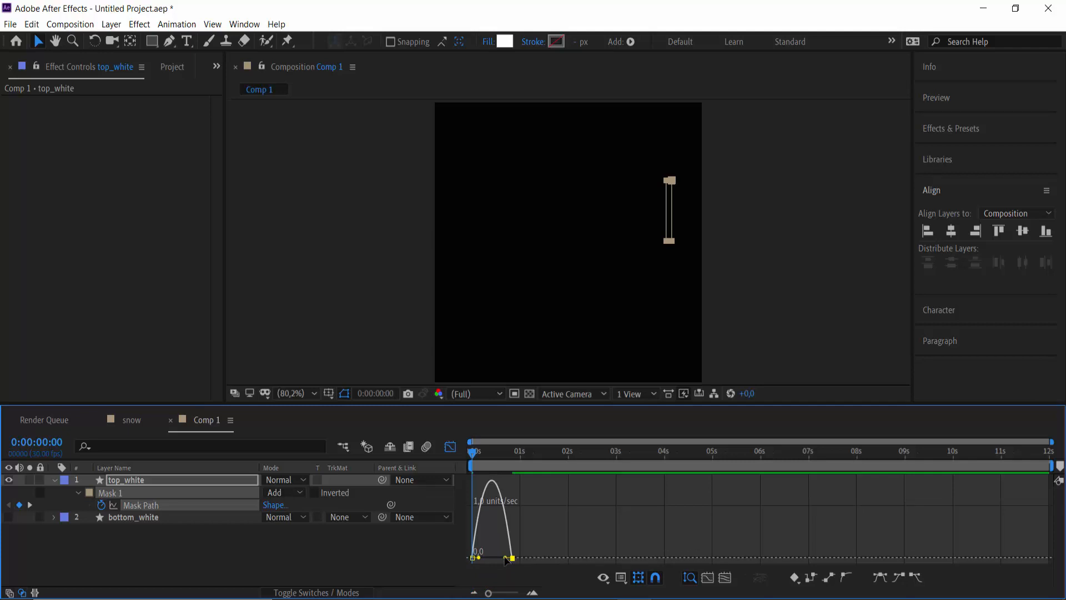
pyautogui.moveTo(506, 557); pyautogui.dragTo(492, 558)
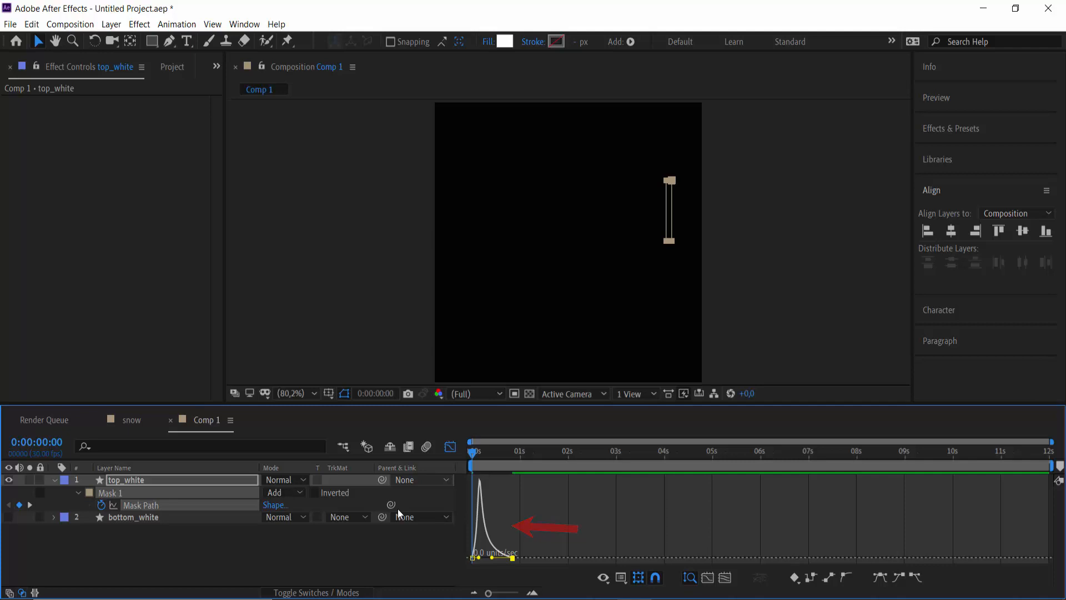
pyautogui.click(451, 449)
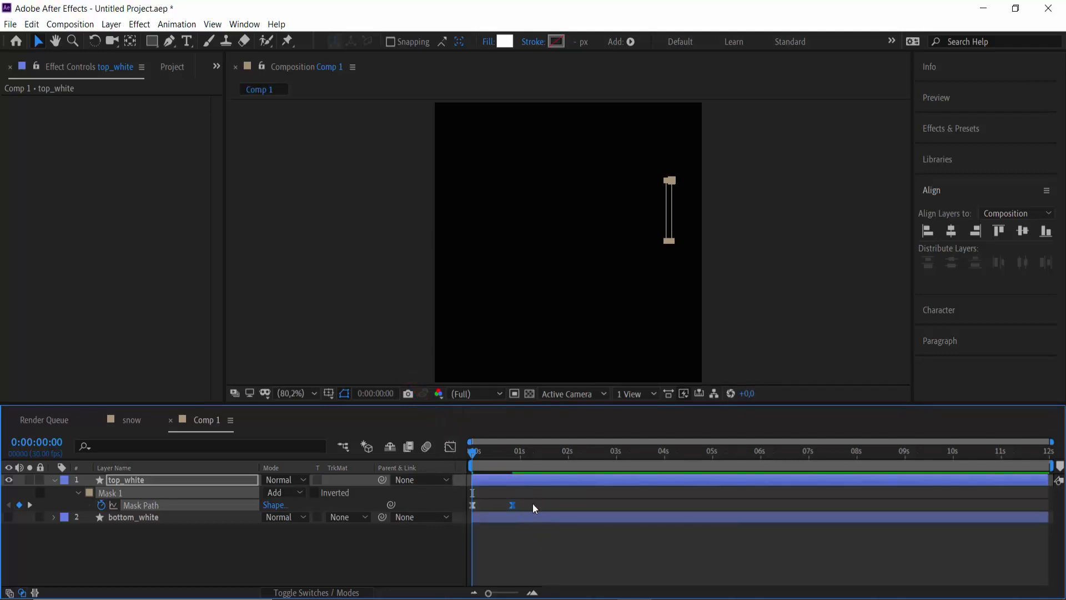
pyautogui.moveTo(475, 461)
pyautogui.mouseDown()
pyautogui.moveTo(546, 464)
pyautogui.moveTo(462, 465)
pyautogui.moveTo(544, 459)
pyautogui.moveTo(473, 469)
pyautogui.mouseUp()
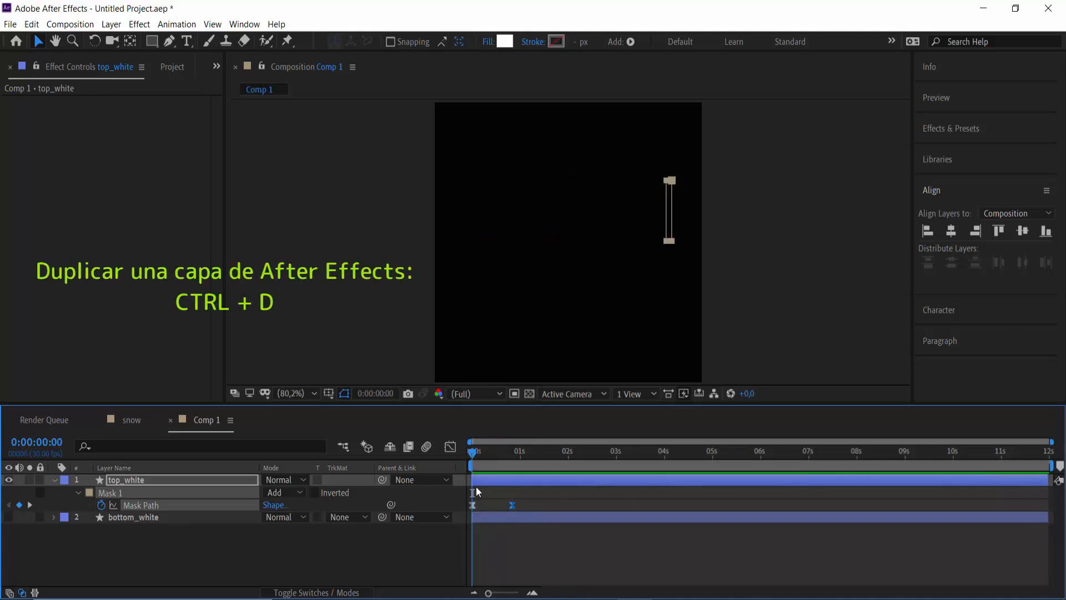
# Step: Duplicate the top_white layer and rename the copy as top_pink
pyautogui.click(482, 483)
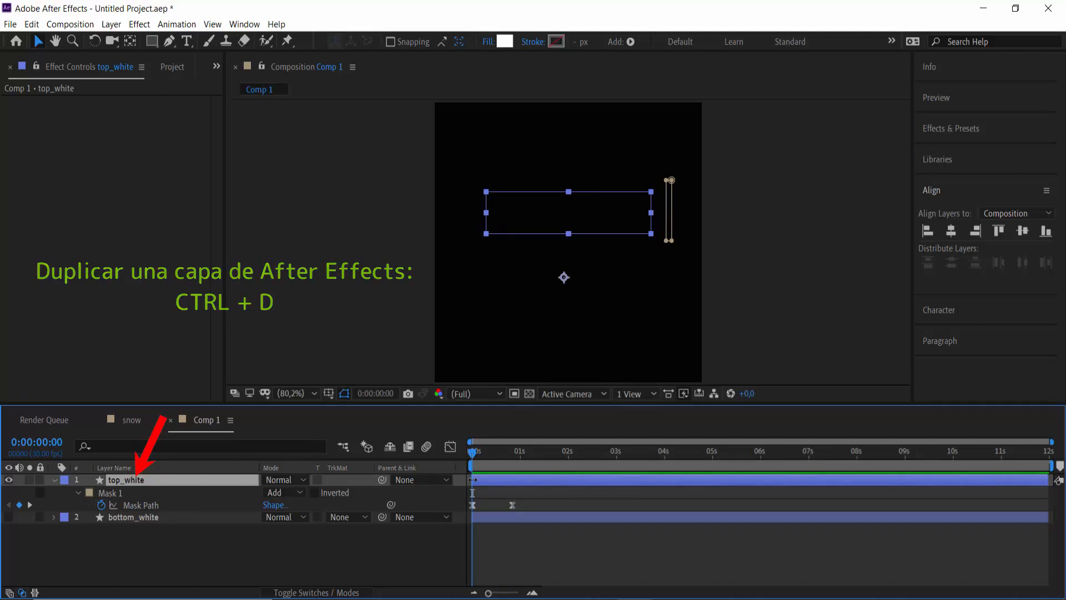
pyautogui.hotkey('ctrl', 'd')
pyautogui.rightClick(143, 480)
pyautogui.click(174, 471)
pyautogui.click(174, 479)
pyautogui.press('BackSpace')
pyautogui.press('BackSpace')
pyautogui.press('BackSpace')
pyautogui.press('BackSpace')
pyautogui.press('BackSpace')
pyautogui.press('BackSpace')
pyautogui.press('BackSpace')
pyautogui.write('pink')
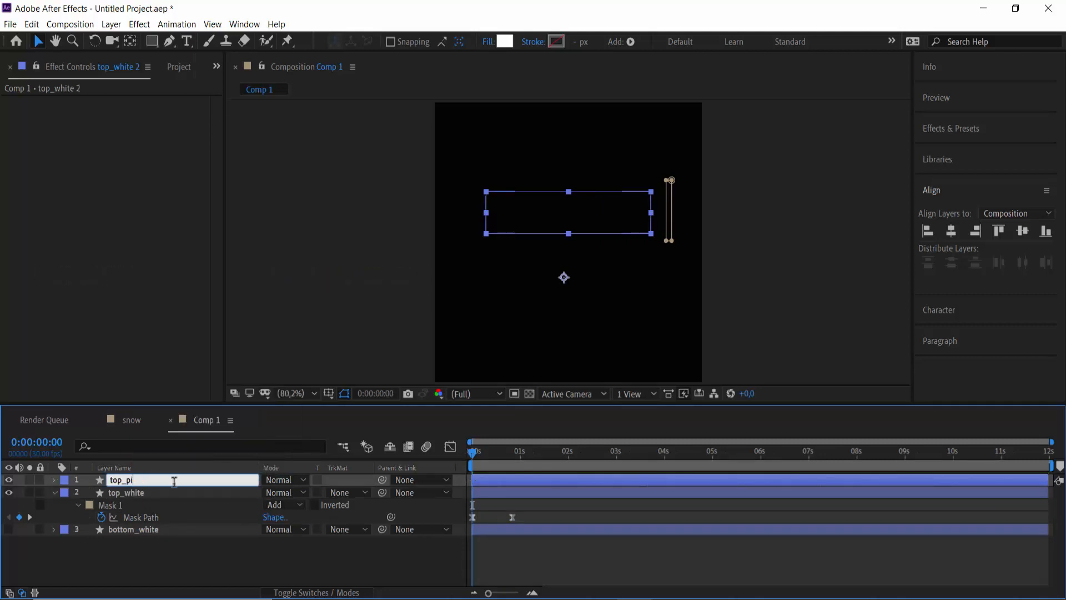
pyautogui.press('Return')
# Step: Offset the top_pink layer to start at 0:00:00:06 and change its shape fill color to light pink
pyautogui.moveTo(474, 459); pyautogui.dragTo(523, 482)
pyautogui.click(504, 41)
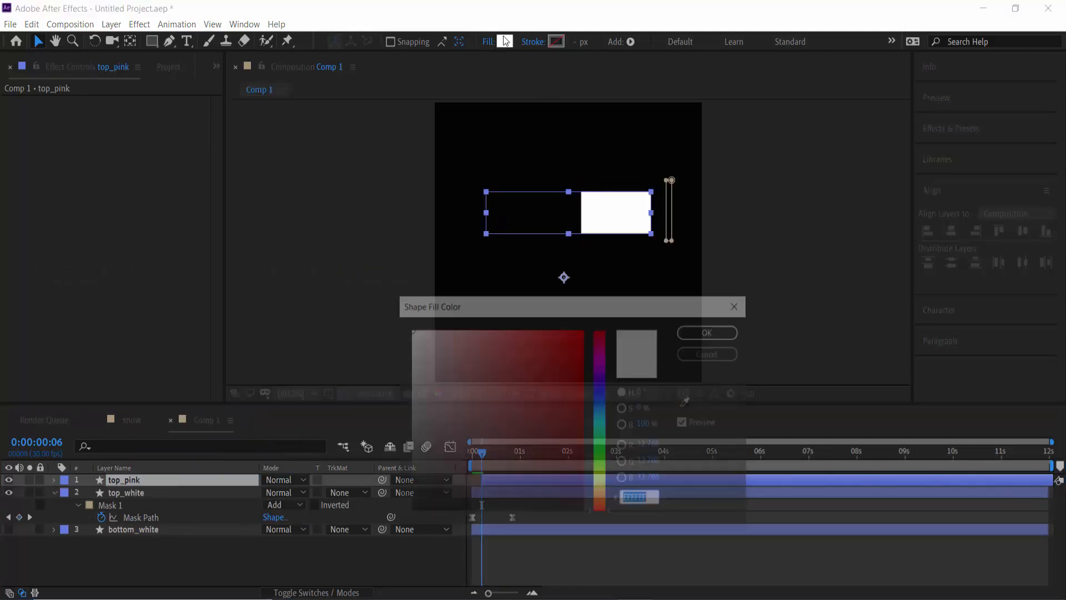
pyautogui.click(600, 346)
pyautogui.moveTo(511, 333); pyautogui.dragTo(498, 326)
pyautogui.press('Return')
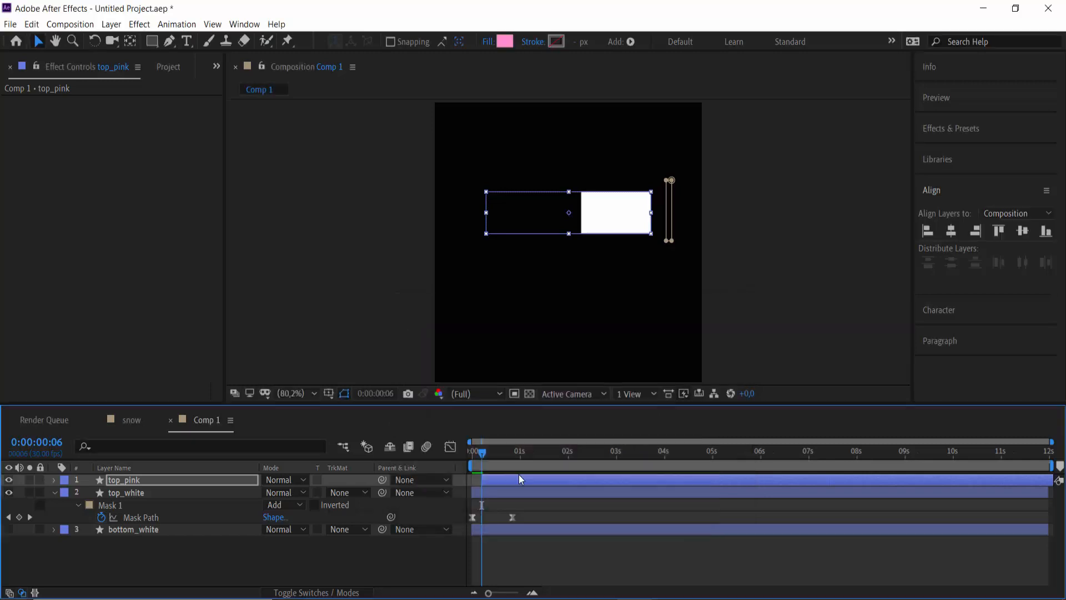
# Step: Play the composition from the start to check the offset reveal of the white and pink rectangles
pyautogui.press('space')
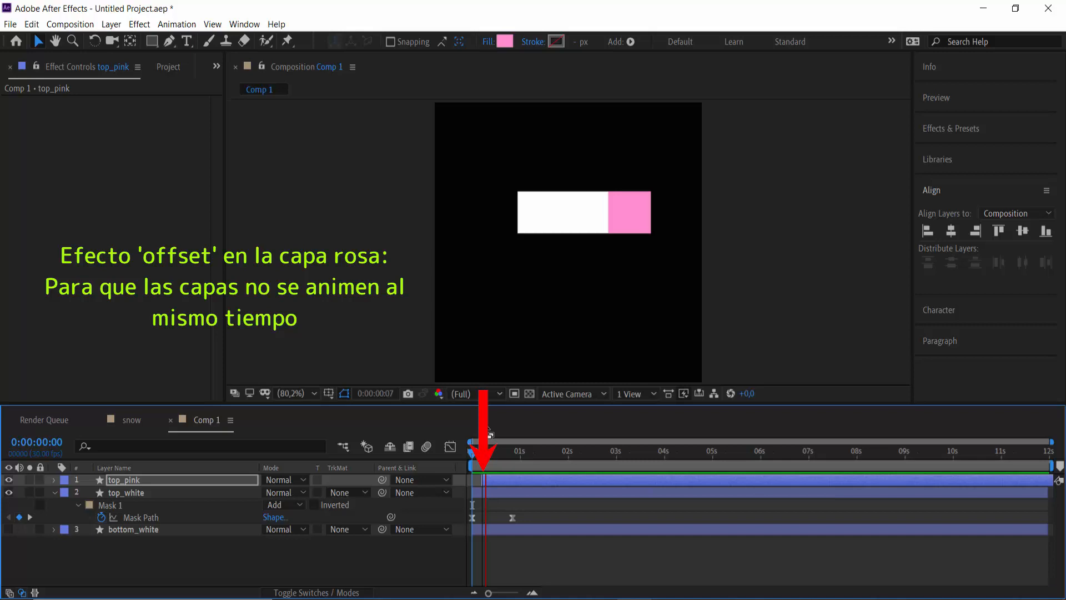
pyautogui.click(474, 453)
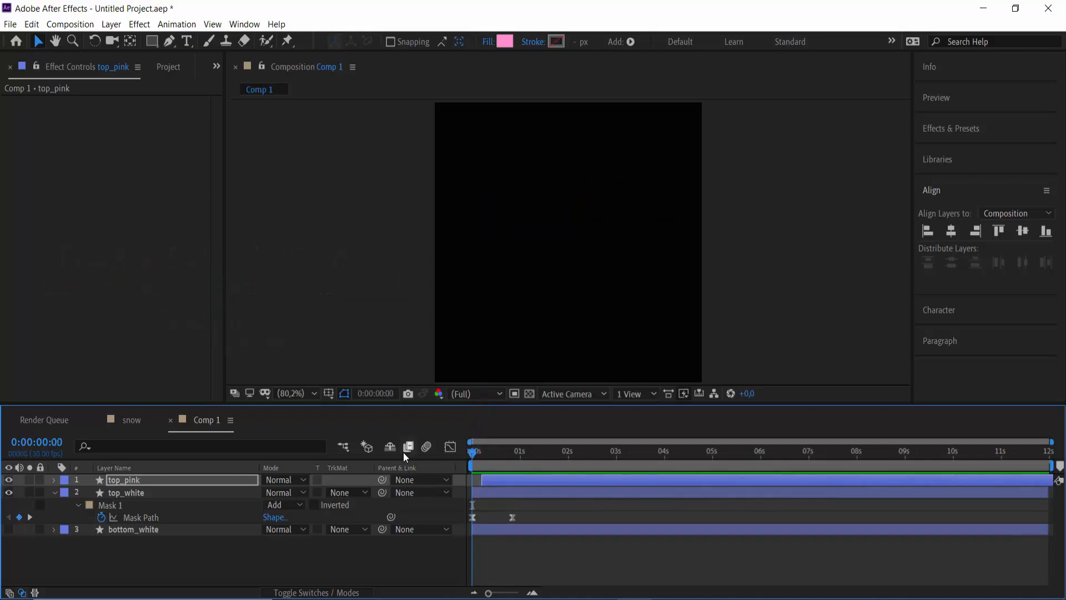
pyautogui.press('space')
pyautogui.press('space')
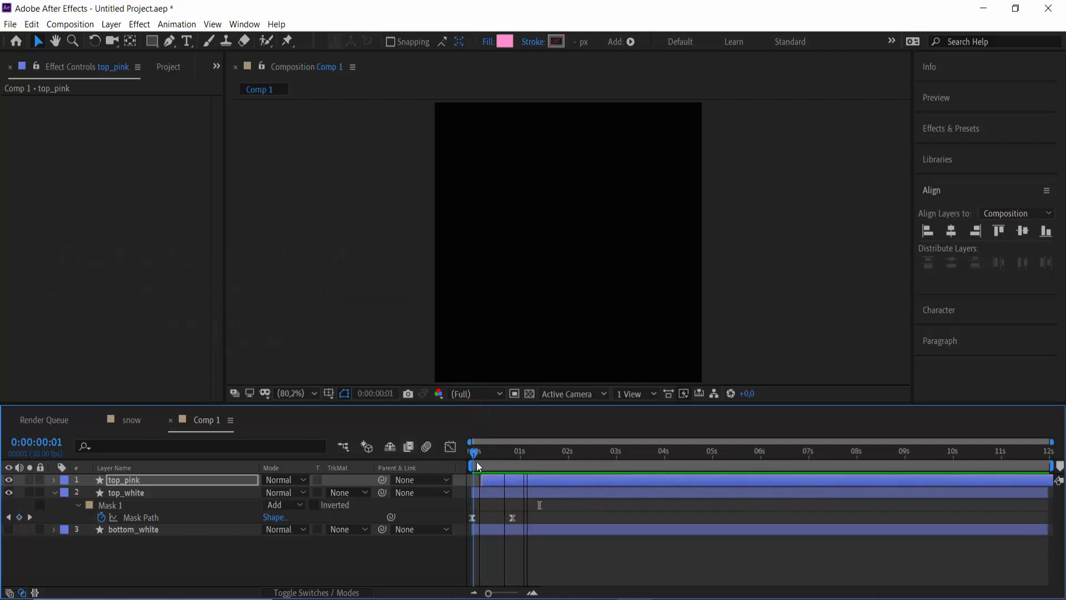
# Step: At 0:00:00:25, add the text CALL US NOW in Open Sans Bold above the pink rectangle
pyautogui.moveTo(477, 462); pyautogui.dragTo(512, 455)
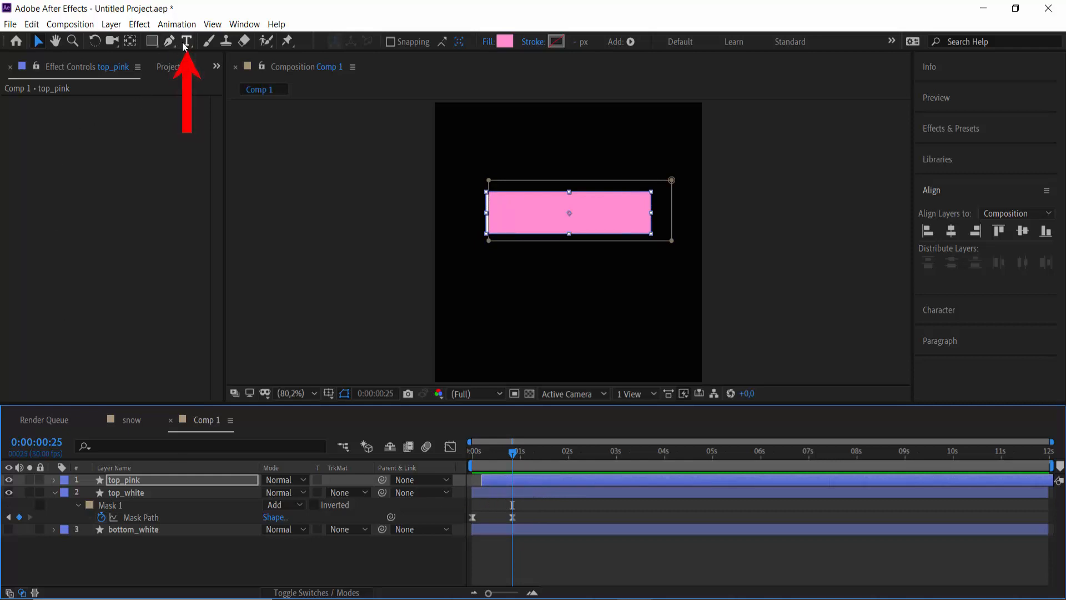
pyautogui.hotkey('ctrl', 't')
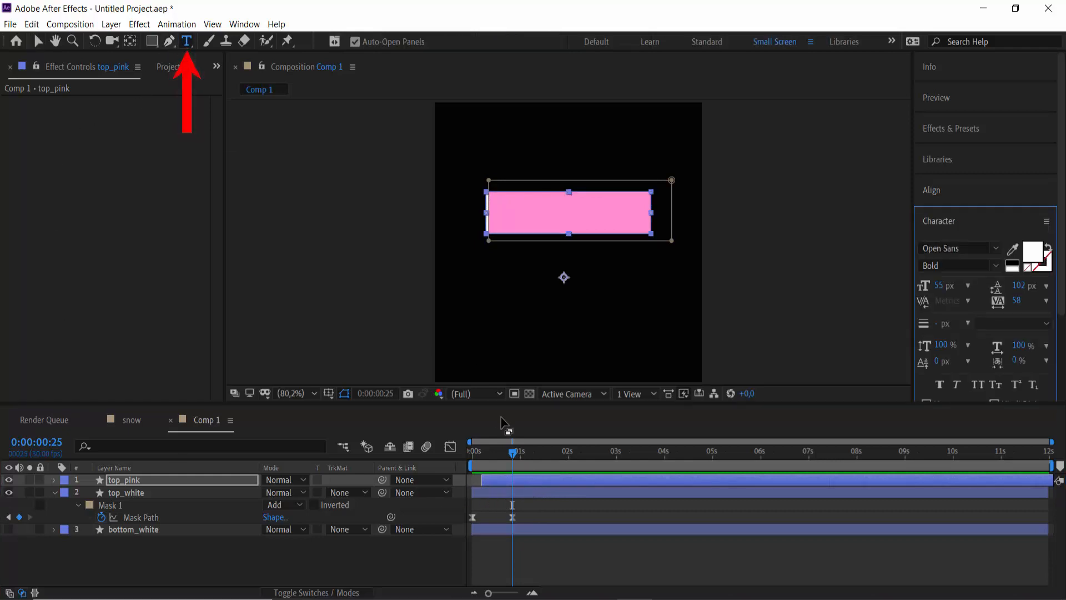
pyautogui.click(521, 164)
pyautogui.write('CALL US NOW')
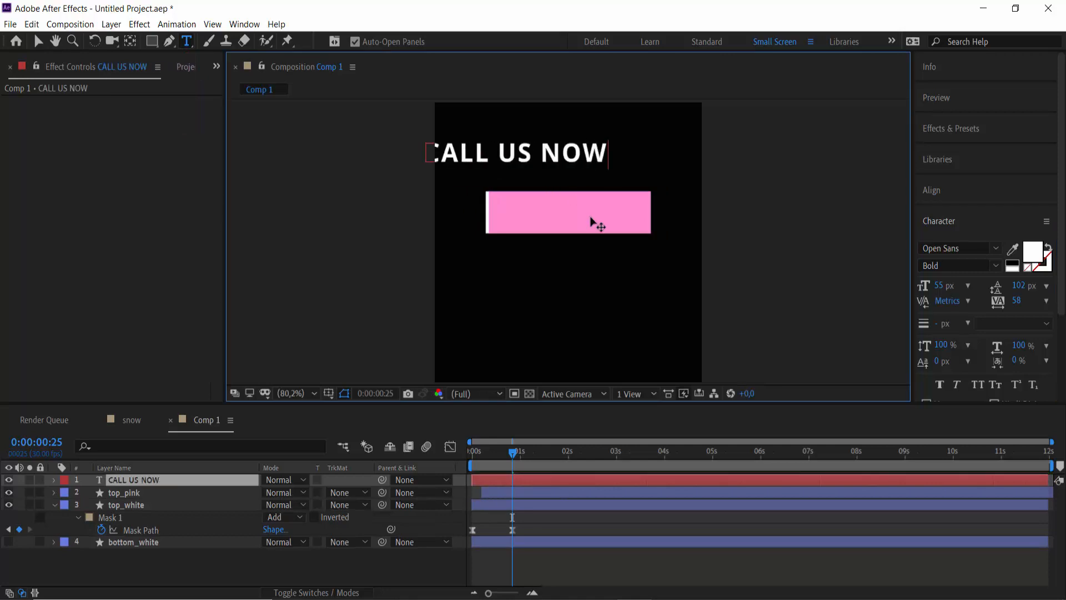
# Step: Shrink the CALL US NOW text and center it inside the pink rectangle
pyautogui.press('Escape')
pyautogui.press('h')
pyautogui.press('v')
pyautogui.moveTo(575, 163); pyautogui.dragTo(626, 220)
pyautogui.click(931, 190)
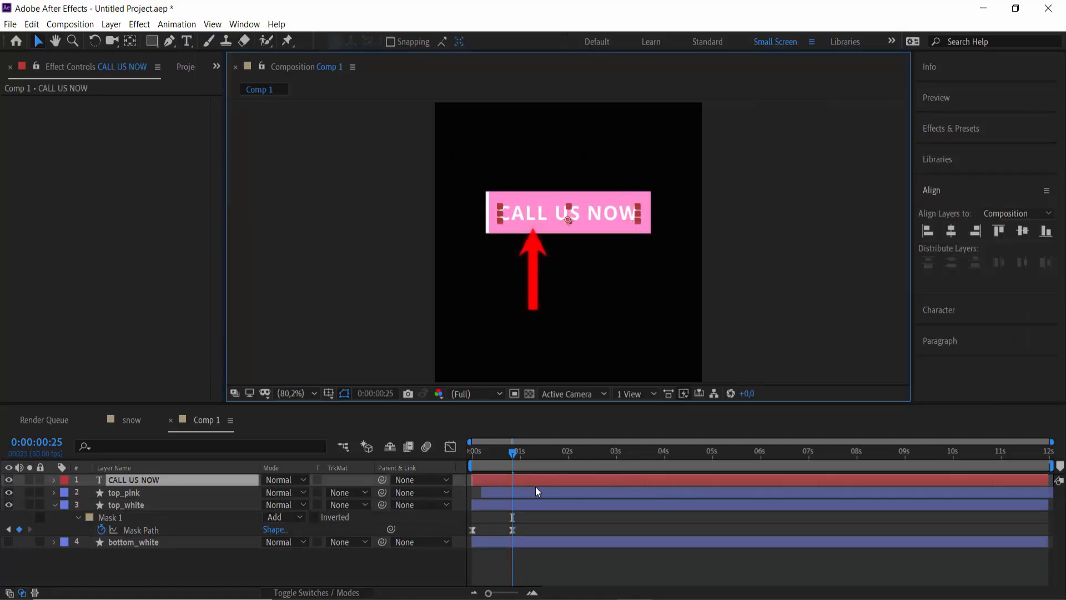
# Step: Offset the CALL US NOW layer to start at 0:00:00:25 and add a Position keyframe to it at 0:00:01:15
pyautogui.moveTo(507, 481); pyautogui.dragTo(546, 481)
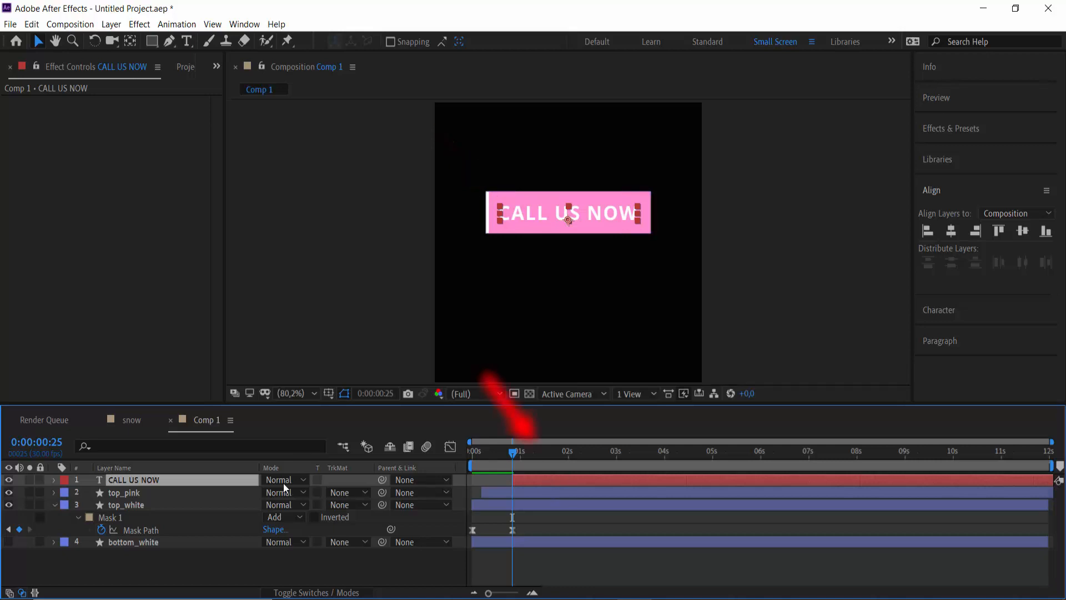
pyautogui.click(522, 452)
pyautogui.press('space')
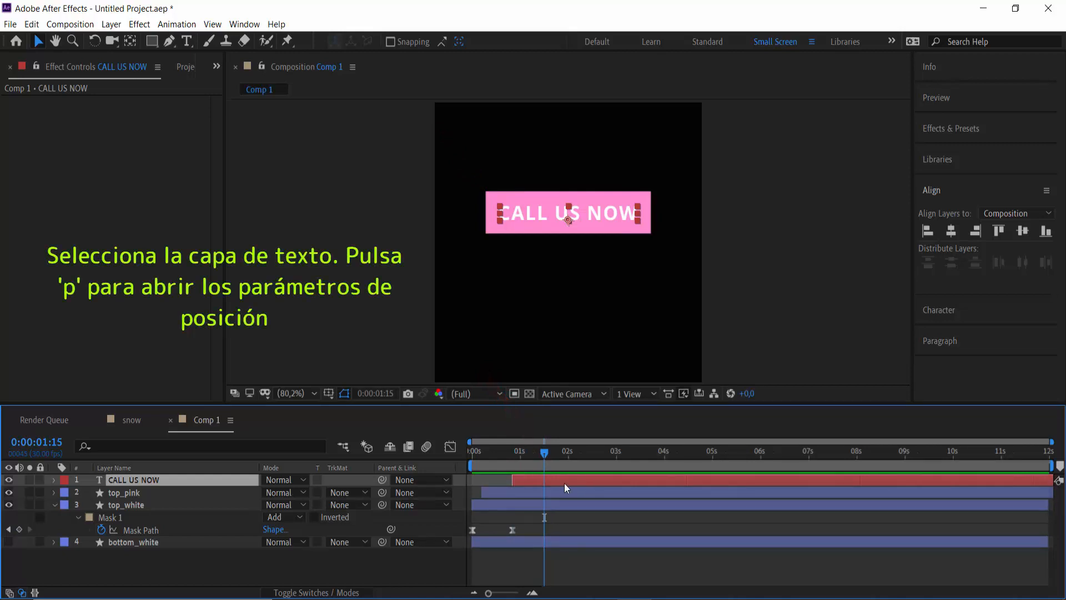
pyautogui.press('p')
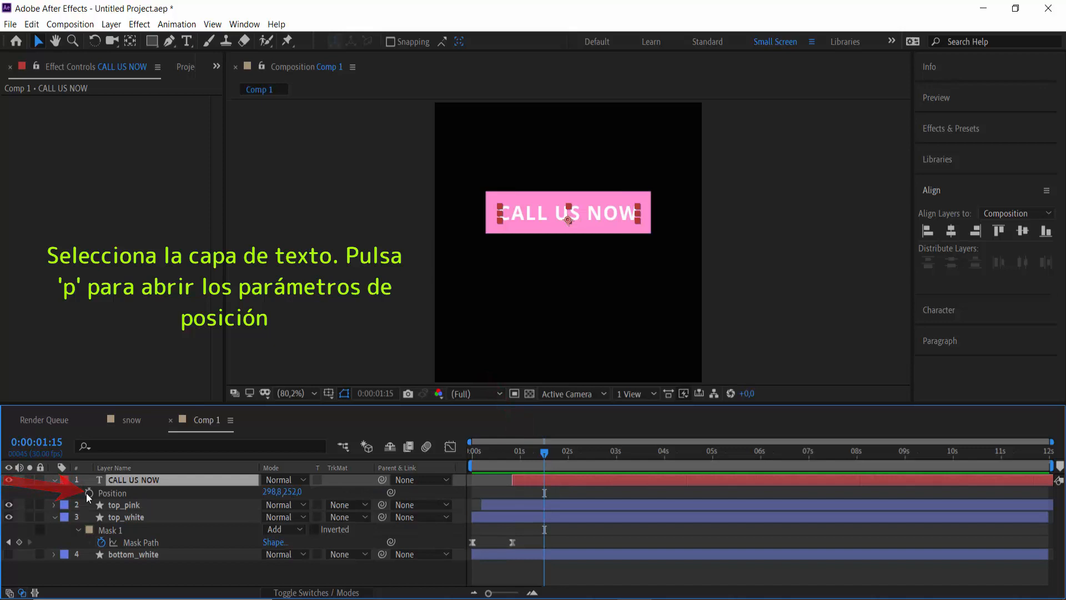
pyautogui.click(88, 492)
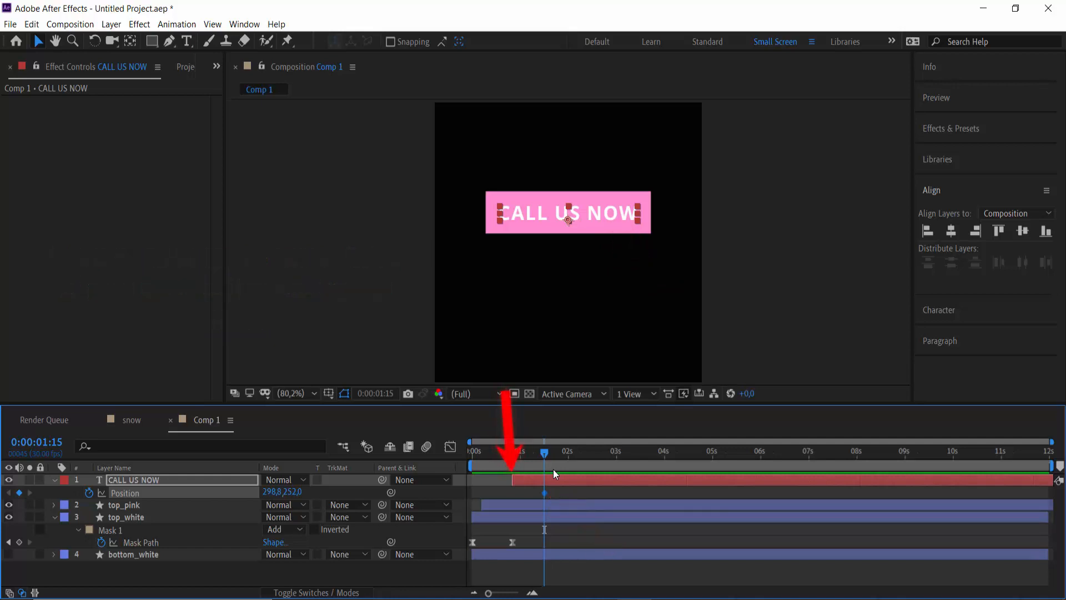
# Step: At 0:00:00:25, set the text layer's Y position to 172 so the text starts above the pink rectangle
pyautogui.moveTo(545, 453); pyautogui.dragTo(513, 461)
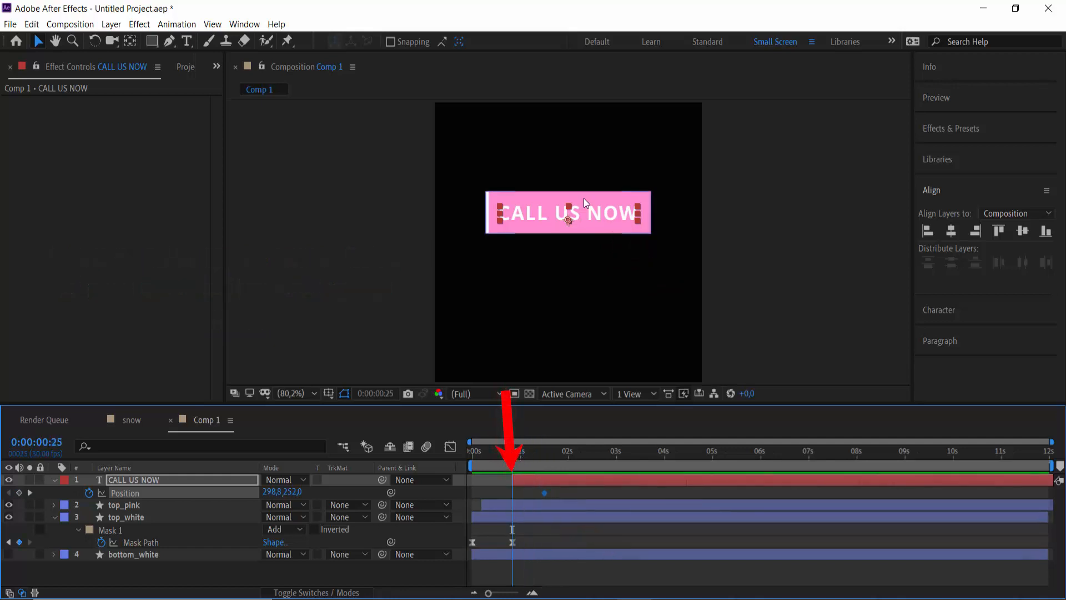
pyautogui.click(523, 481)
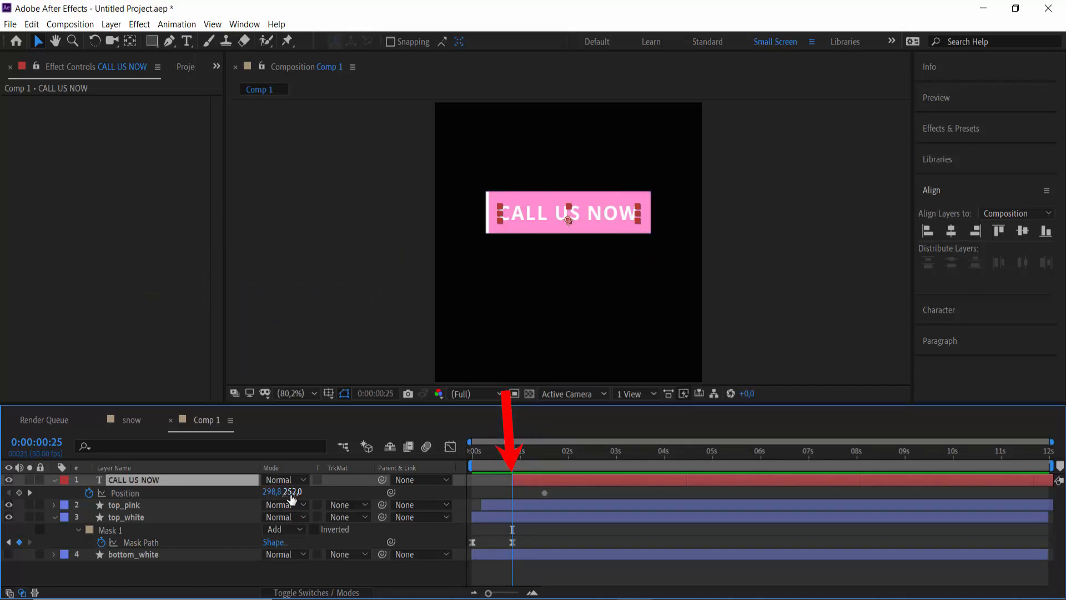
pyautogui.moveTo(292, 492); pyautogui.dragTo(230, 498)
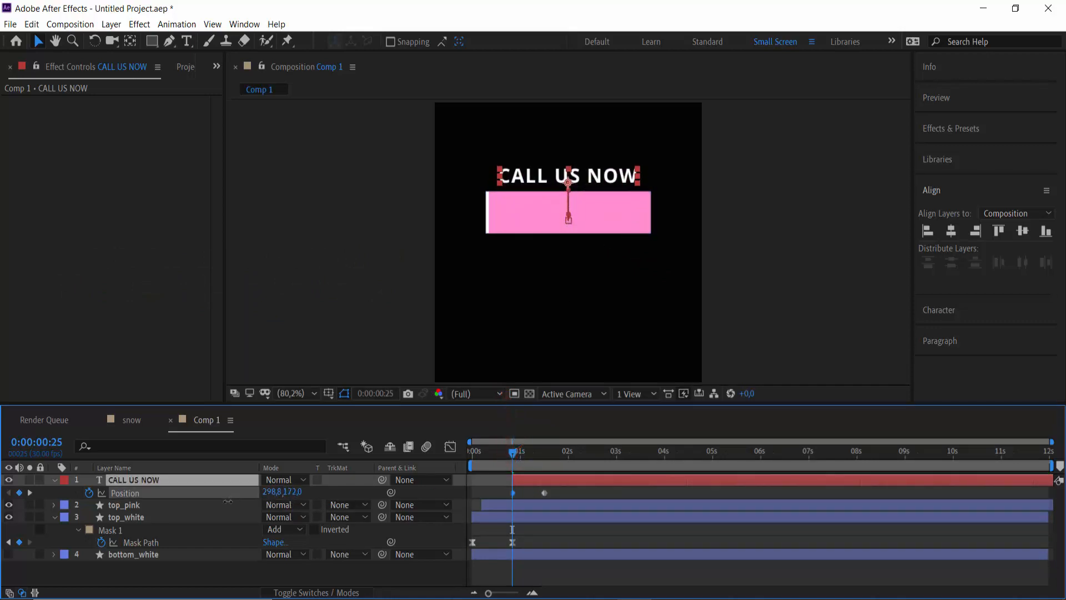
pyautogui.moveTo(514, 456); pyautogui.dragTo(509, 455)
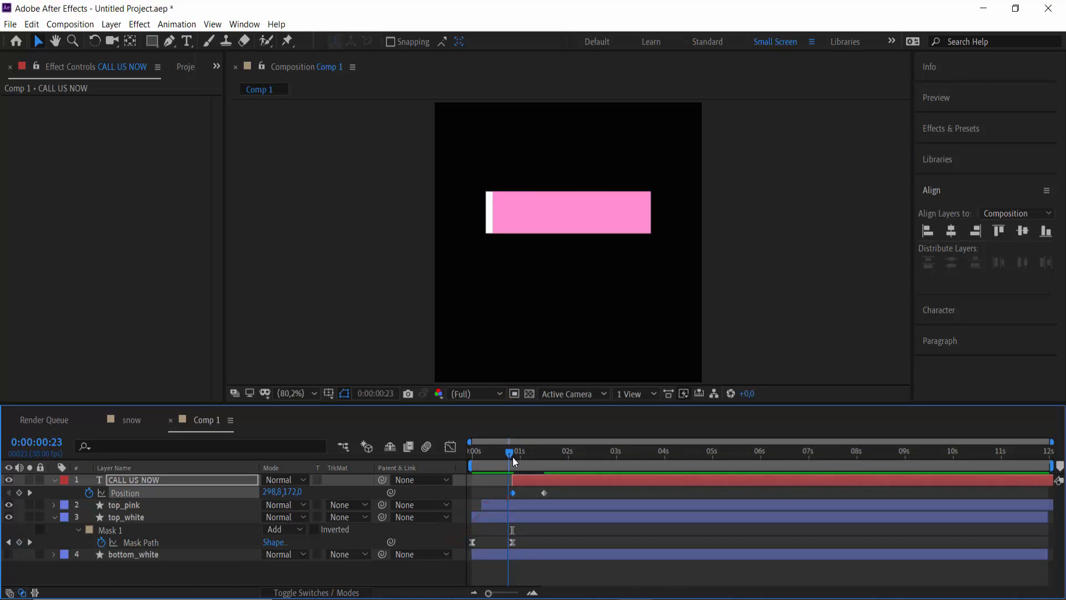
# Step: Apply Easy Ease to both Position keyframes of the CALL US NOW layer
pyautogui.moveTo(513, 458); pyautogui.dragTo(507, 491)
pyautogui.rightClick(544, 493)
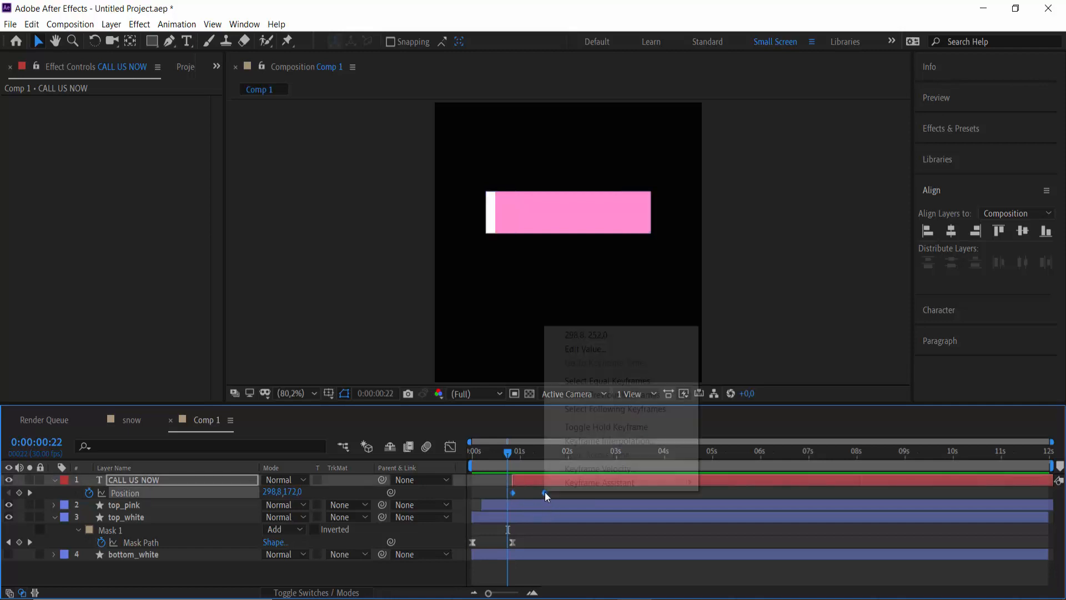
pyautogui.moveTo(581, 483)
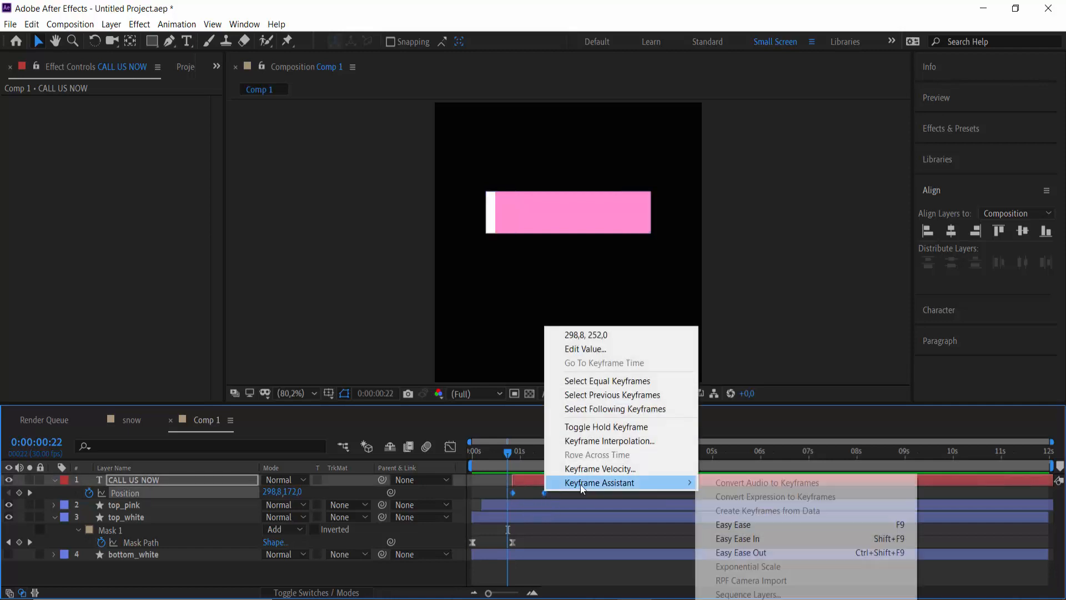
pyautogui.click(758, 531)
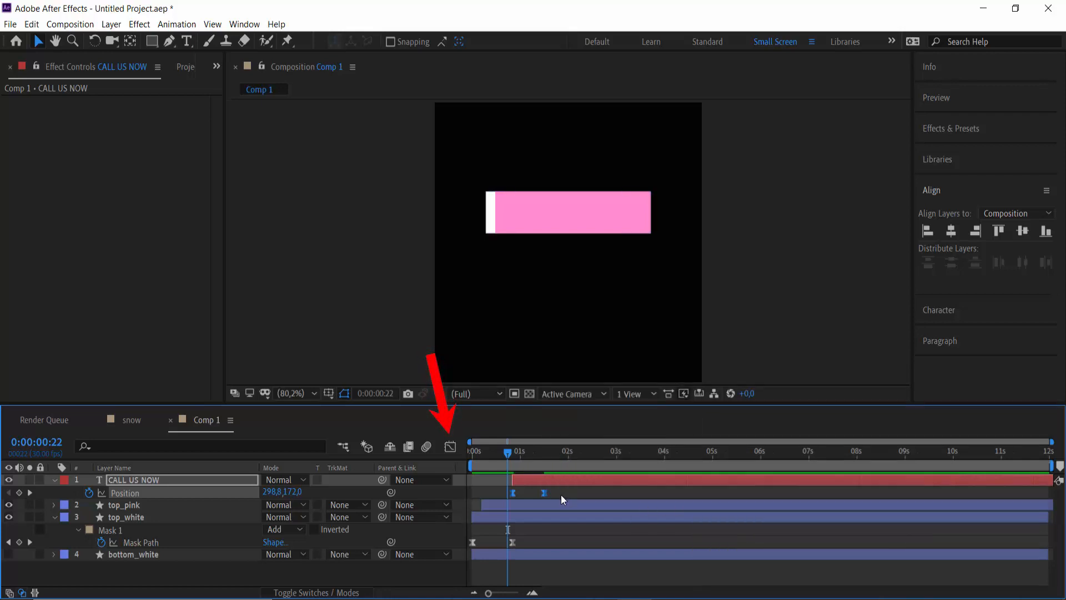
# Step: In the Graph Editor, skew the text's Position speed curve to peak early and ease out slowly, then return to the layer timeline
pyautogui.click(451, 447)
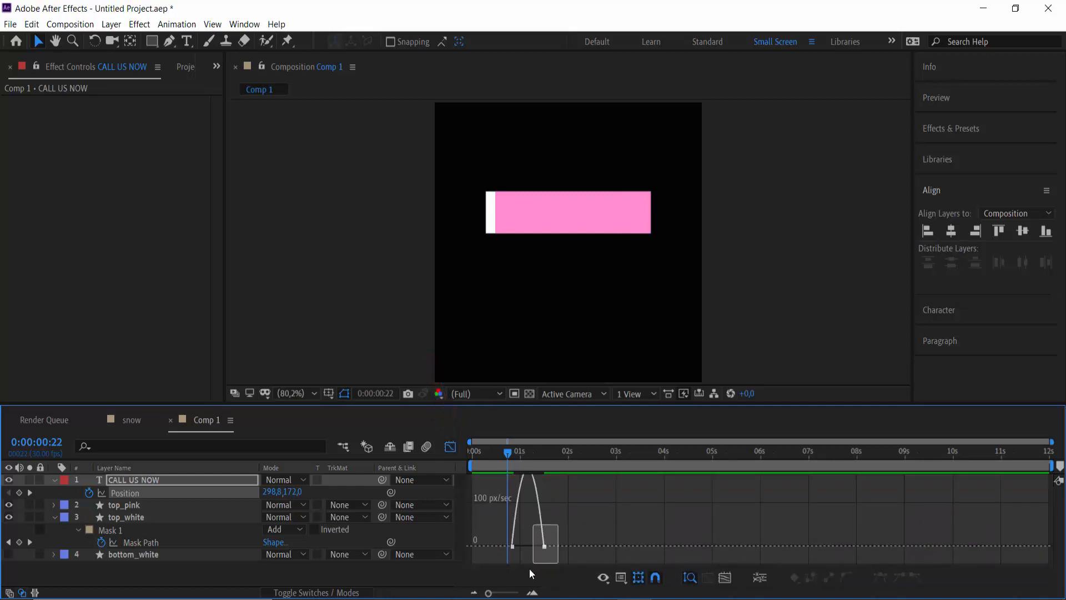
pyautogui.moveTo(529, 569); pyautogui.dragTo(507, 567)
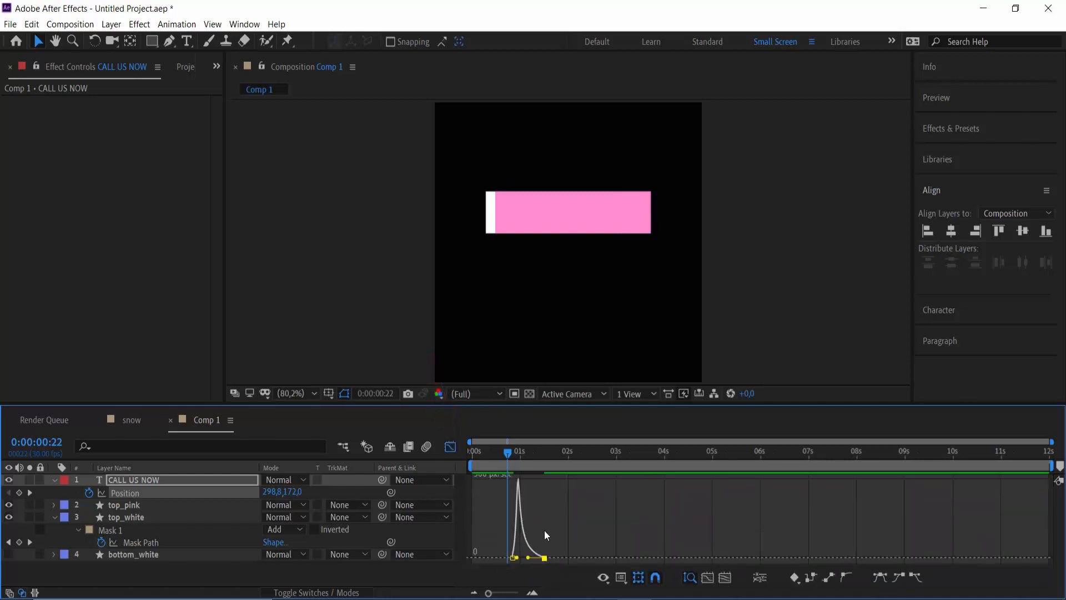
pyautogui.click(451, 447)
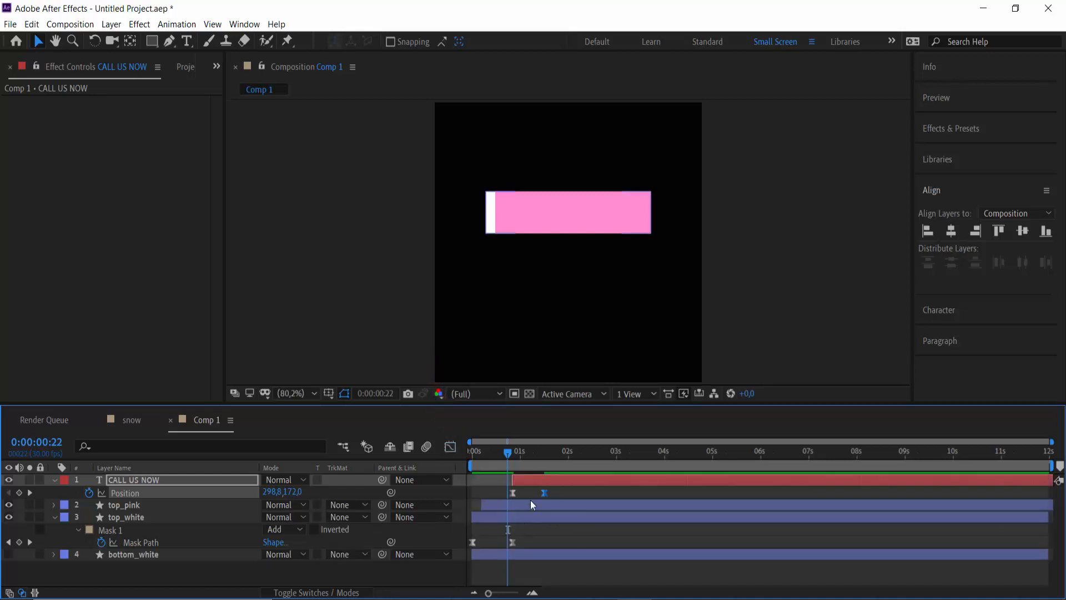
# Step: At 0:00:00:25, with no layer selected, draw a pink rectangle directly above the pink button, fully covering the CALL US NOW text
pyautogui.moveTo(505, 455); pyautogui.dragTo(513, 475)
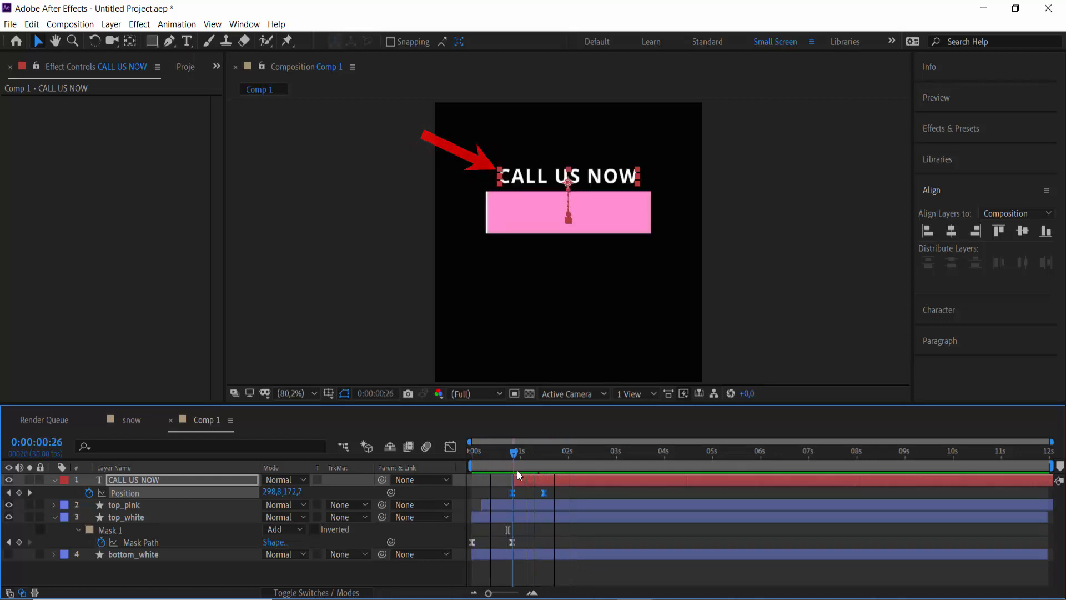
pyautogui.click(127, 577)
pyautogui.click(128, 578)
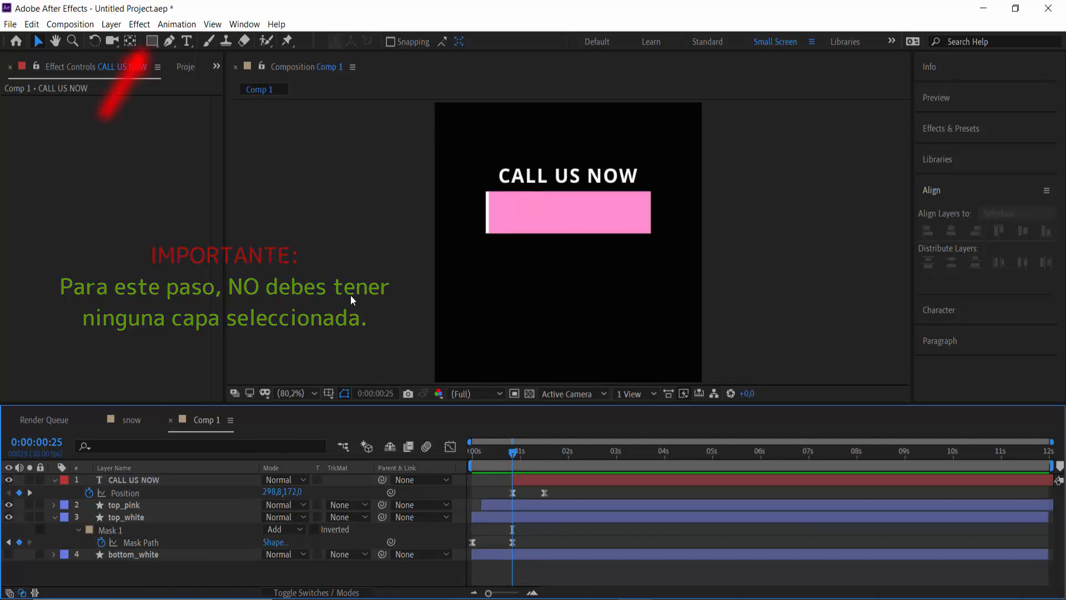
pyautogui.click(151, 43)
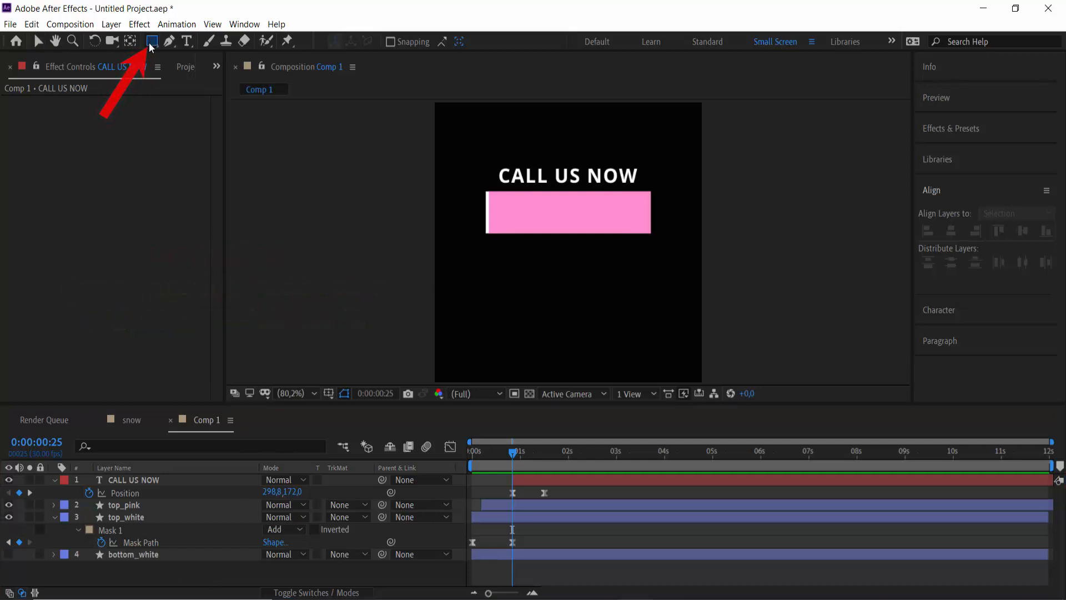
pyautogui.moveTo(482, 152)
pyautogui.mouseDown()
pyautogui.moveTo(600, 189)
pyautogui.moveTo(656, 193)
pyautogui.moveTo(650, 179)
pyautogui.moveTo(656, 192)
pyautogui.mouseUp()
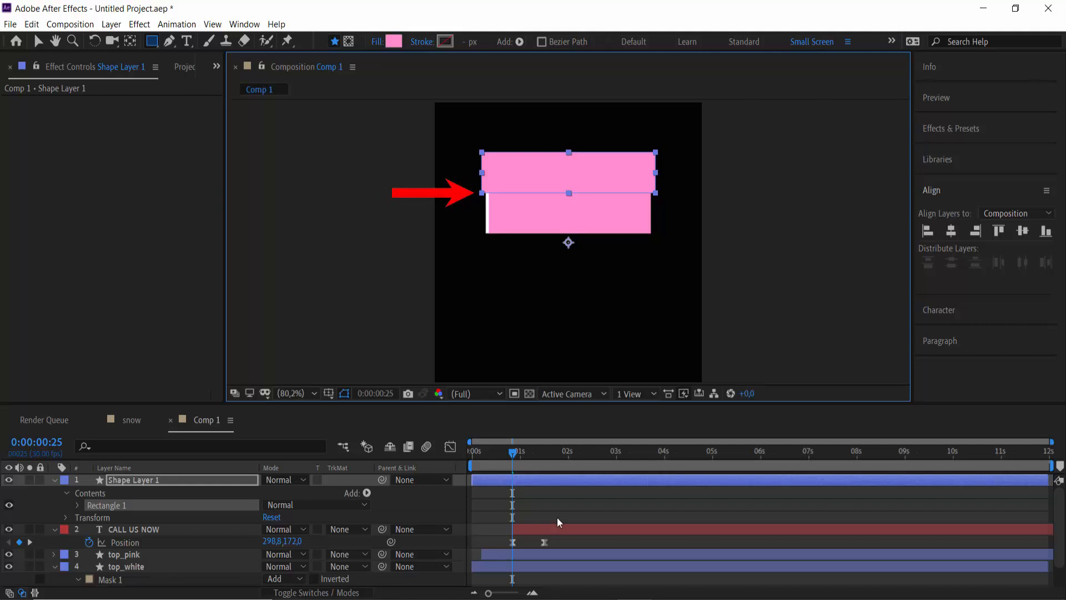
# Step: Rename the new pink rectangle's shape layer as cover
pyautogui.click(121, 481)
pyautogui.rightClick(135, 481)
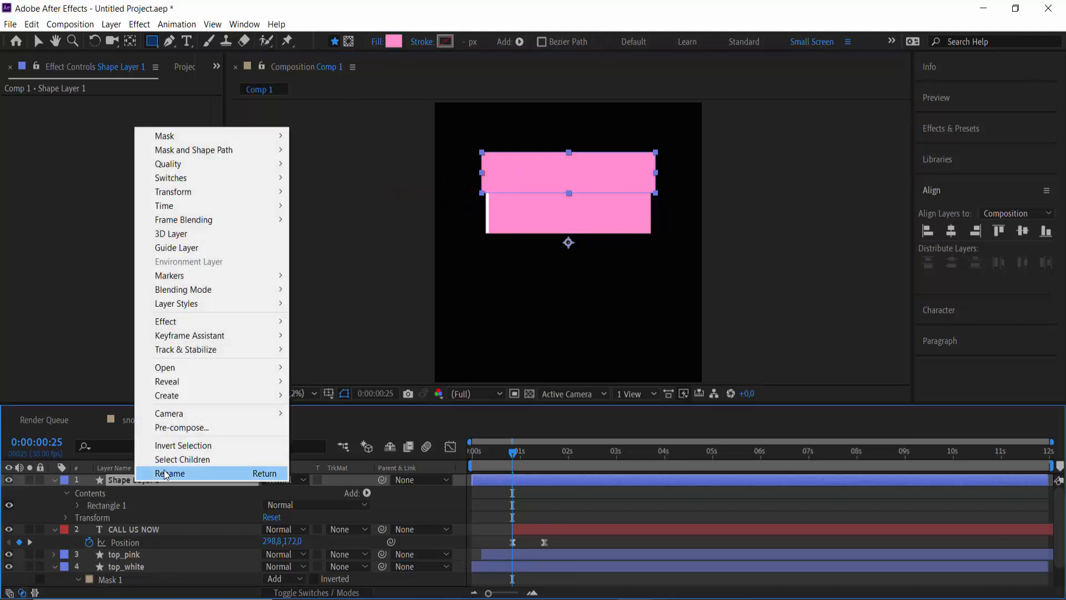
pyautogui.click(164, 473)
pyautogui.write('cover')
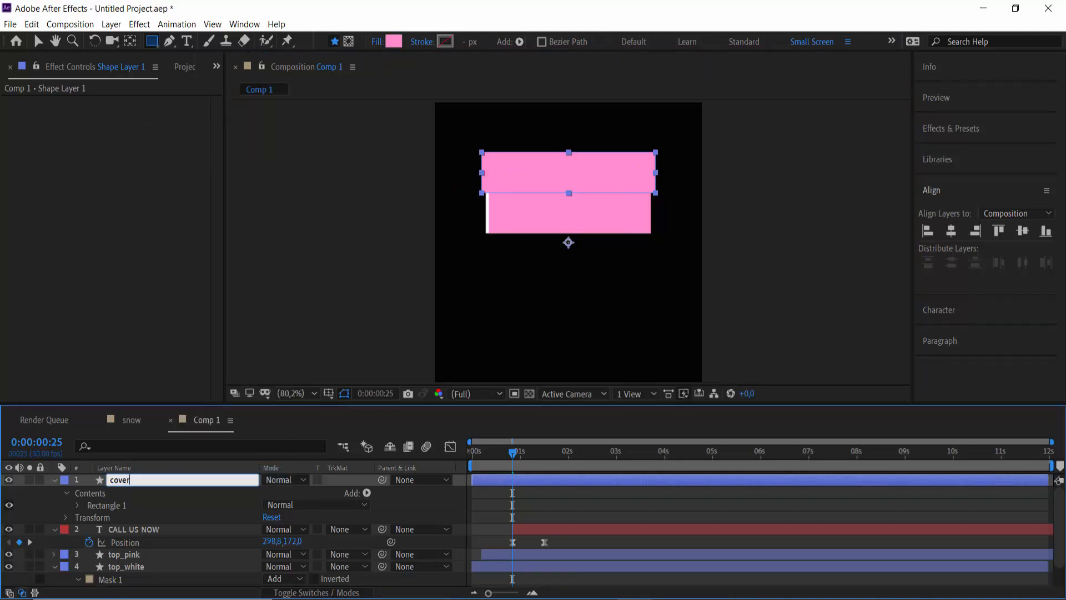
pyautogui.press('Return')
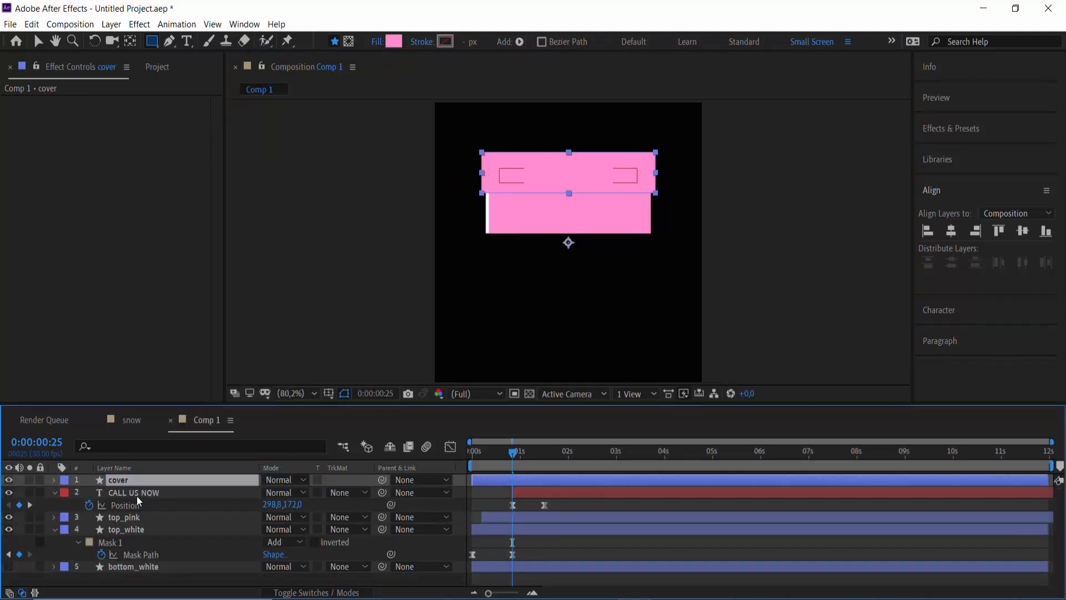
# Step: Set the CALL US NOW layer's track matte to Alpha Inverted Matte "cover"
pyautogui.click(140, 493)
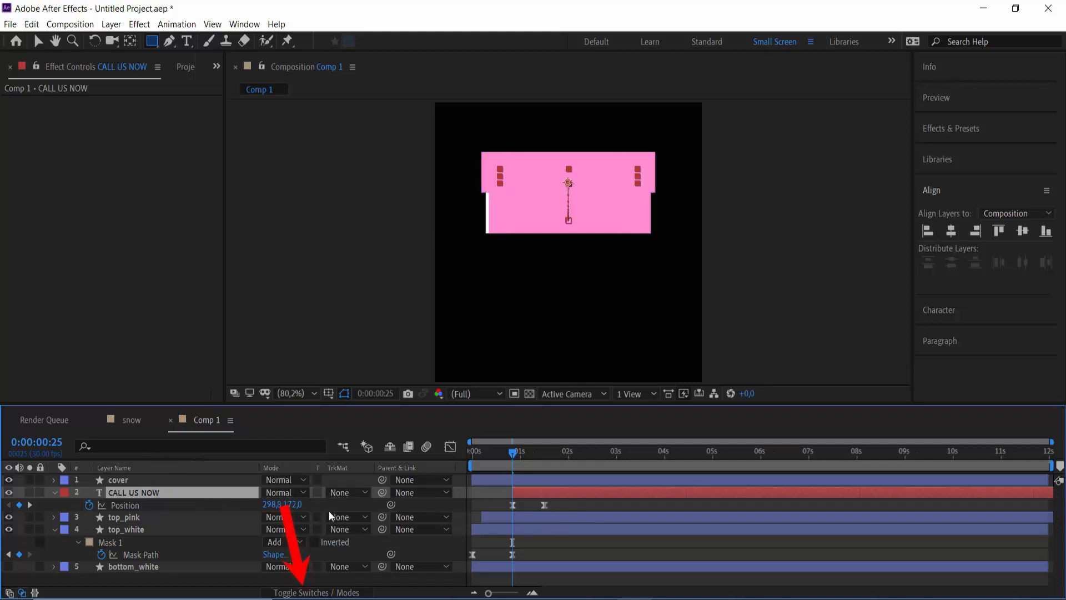
pyautogui.click(343, 592)
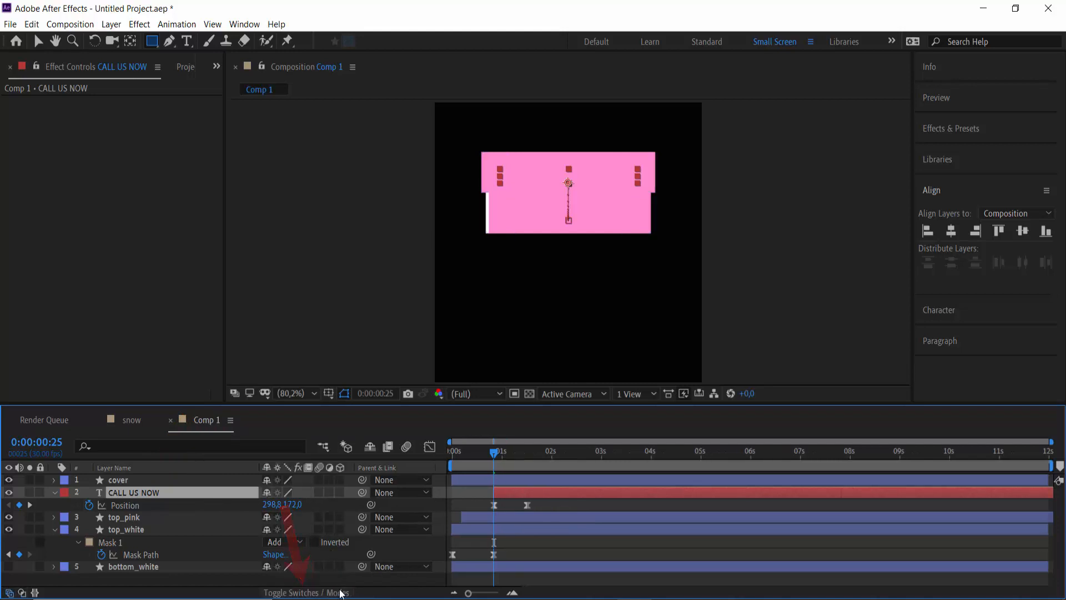
pyautogui.click(340, 592)
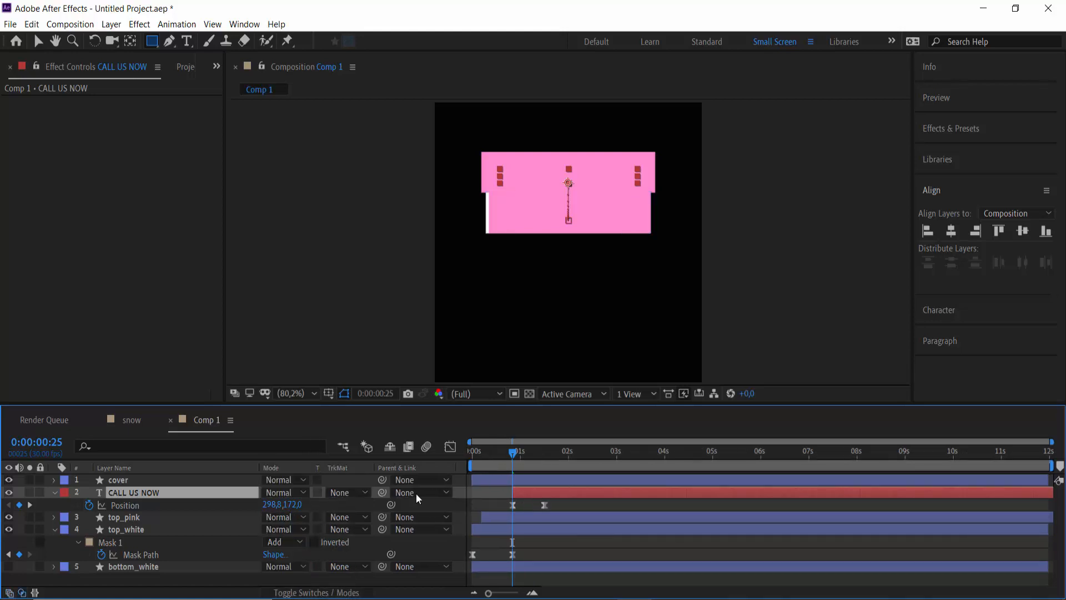
pyautogui.click(349, 493)
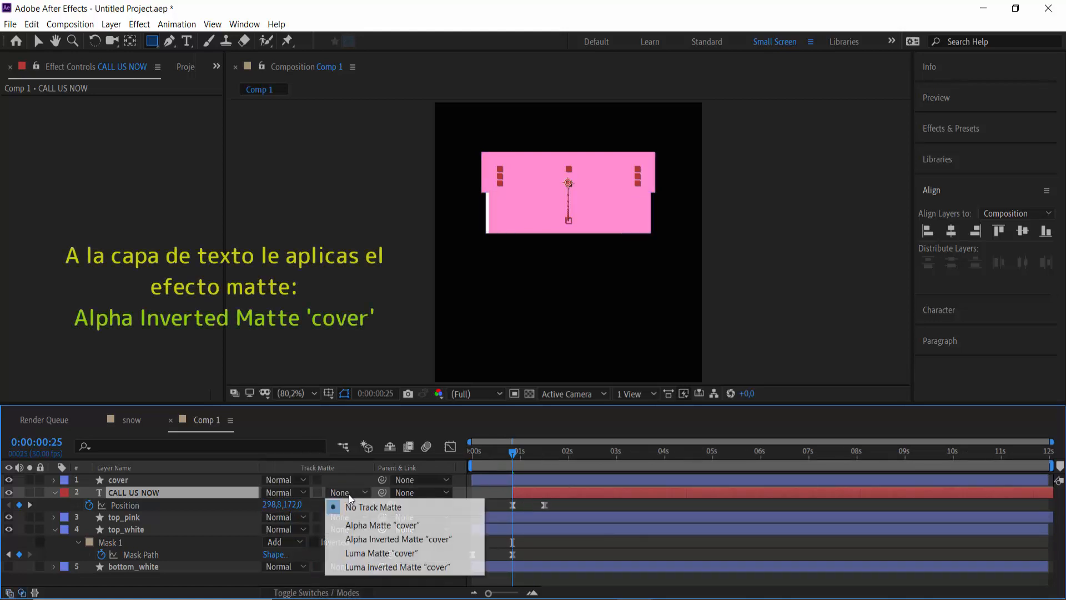
pyautogui.click(387, 539)
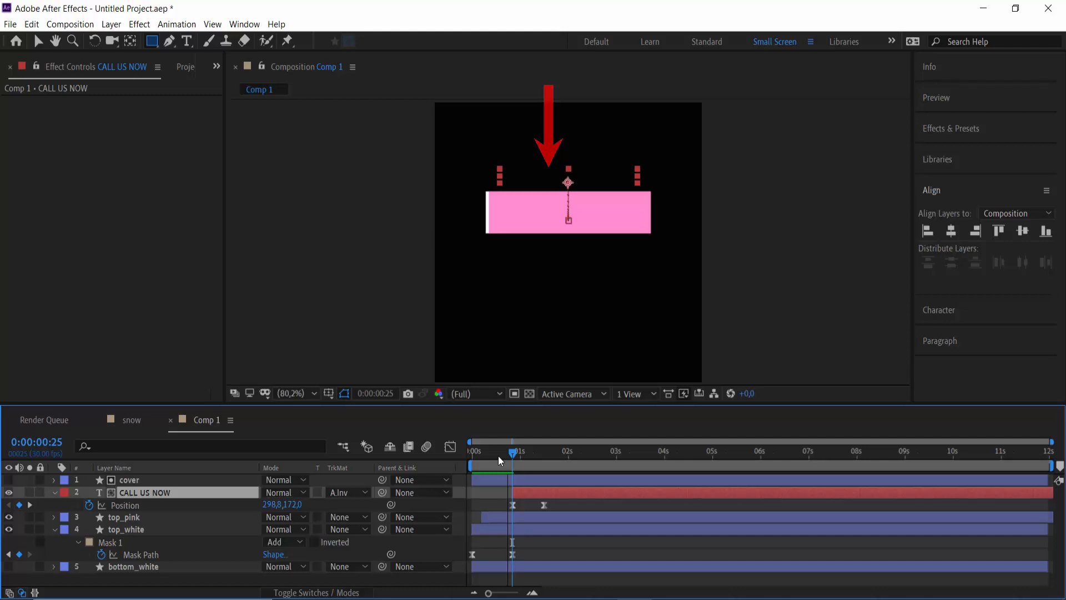
# Step: Play back the button animation from 0:00:00:00 to check the text reveal
pyautogui.moveTo(498, 455); pyautogui.dragTo(468, 468)
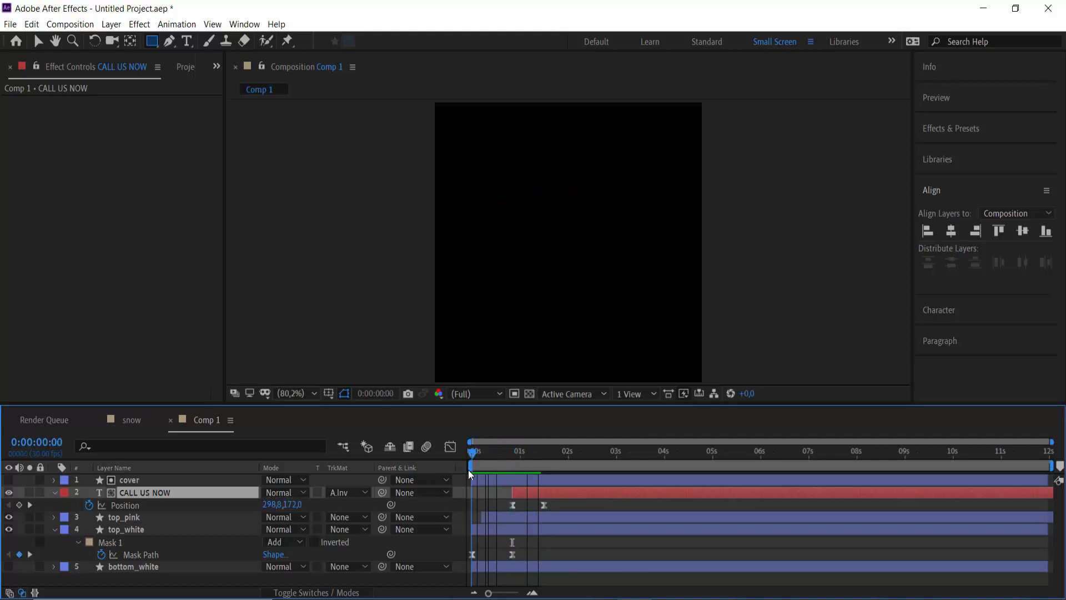
pyautogui.press('space')
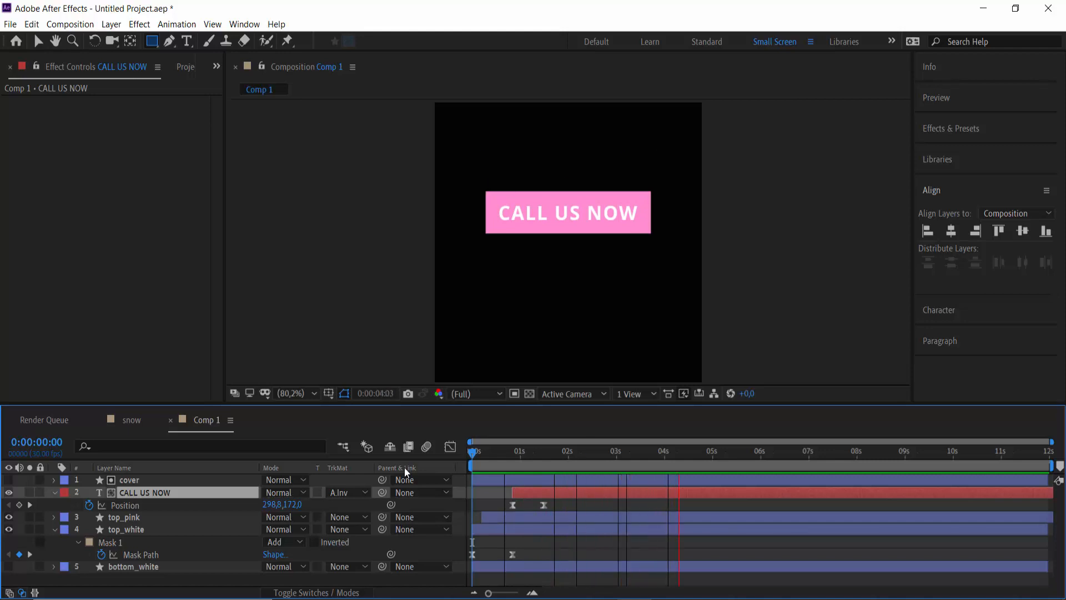
pyautogui.press('space')
# Step: Shorten the work area to end at about 2.5 seconds and preview that range
pyautogui.moveTo(1053, 465); pyautogui.dragTo(596, 466)
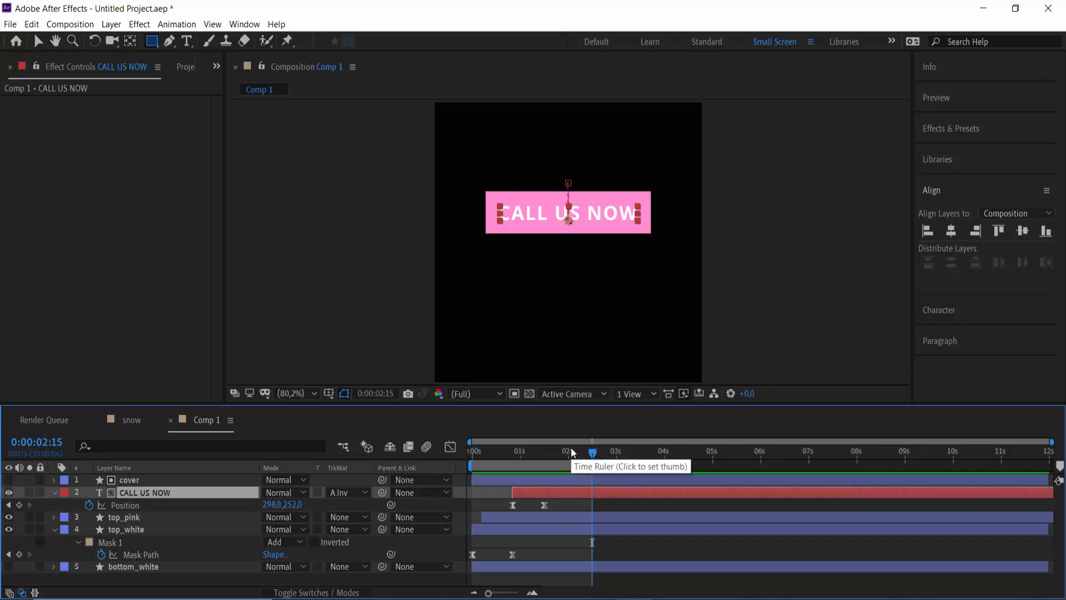
pyautogui.press('space')
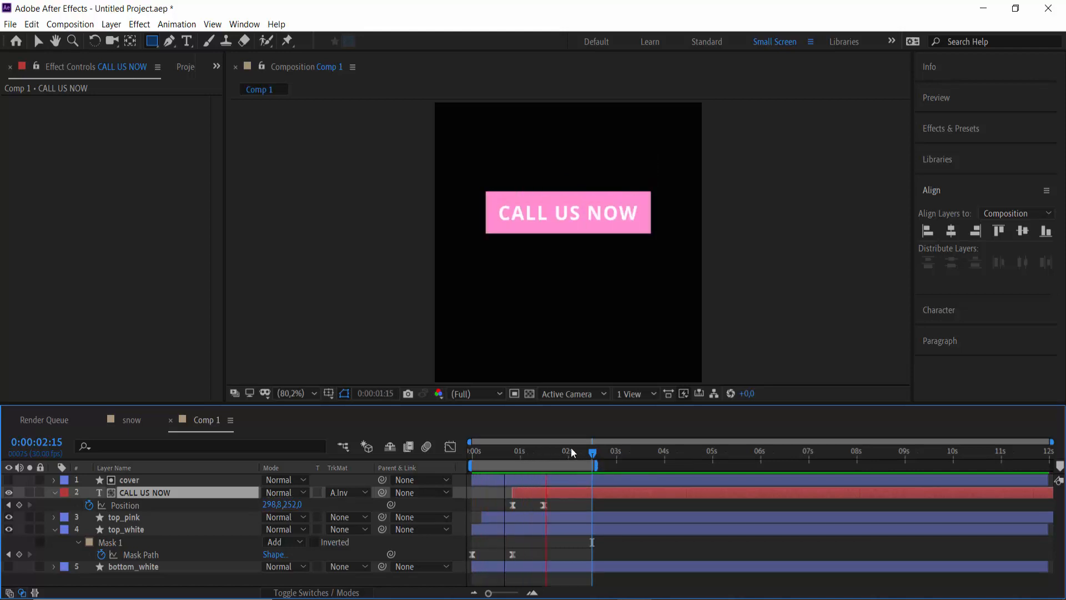